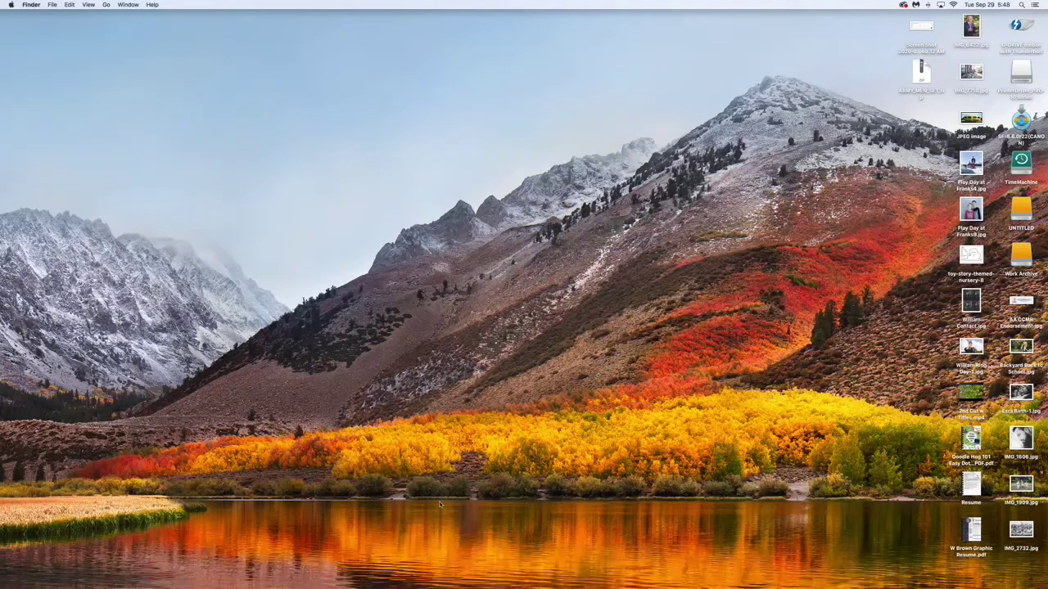
# Launch Adobe Photoshop 2020 from the Adobe group of installed applications.
pyautogui.moveTo(257, 573)
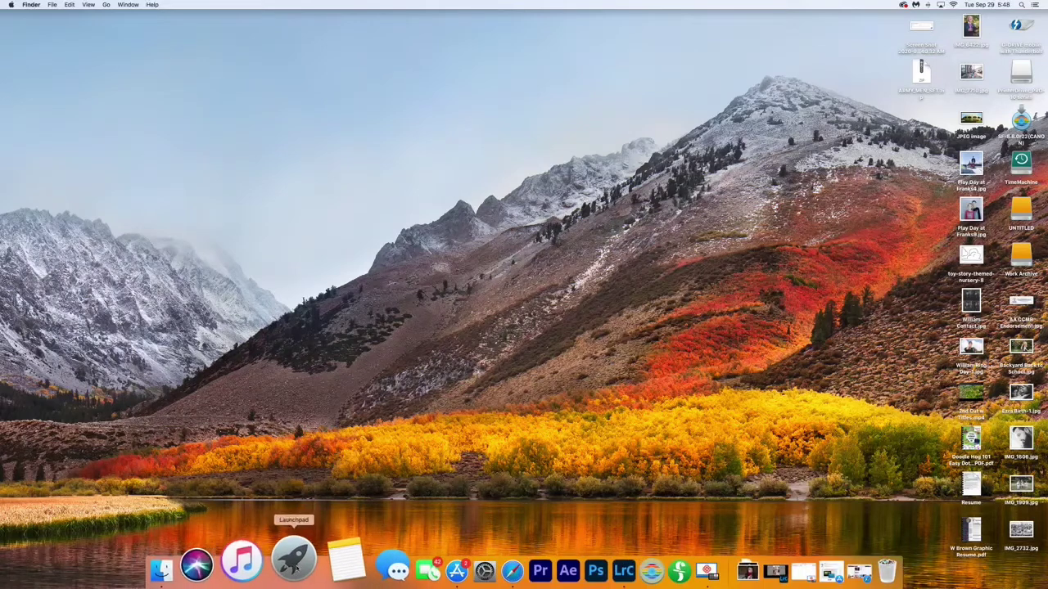
pyautogui.click(293, 561)
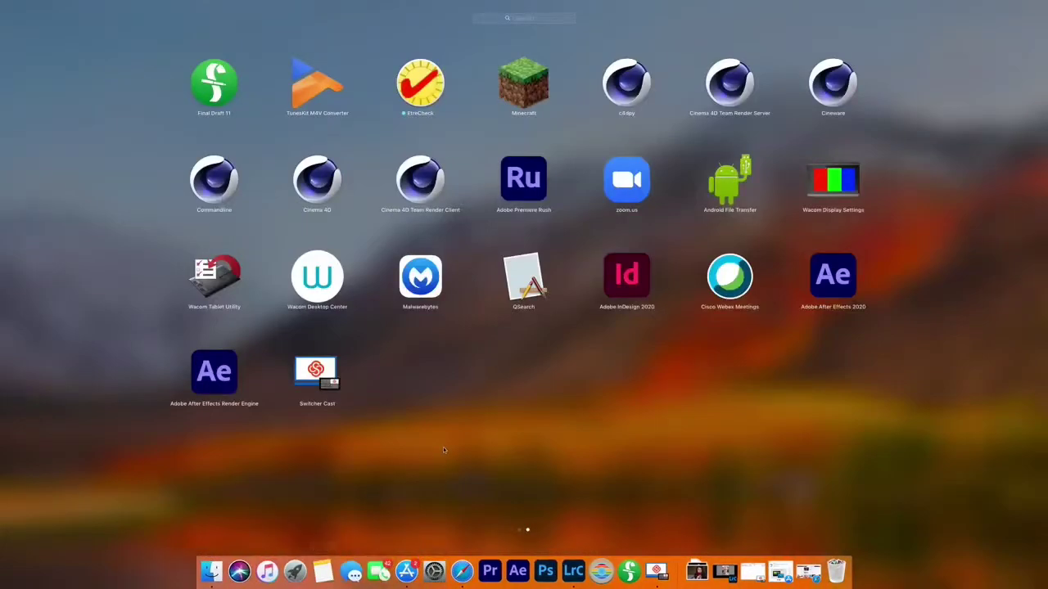
pyautogui.hscroll(-3, 456, 437)
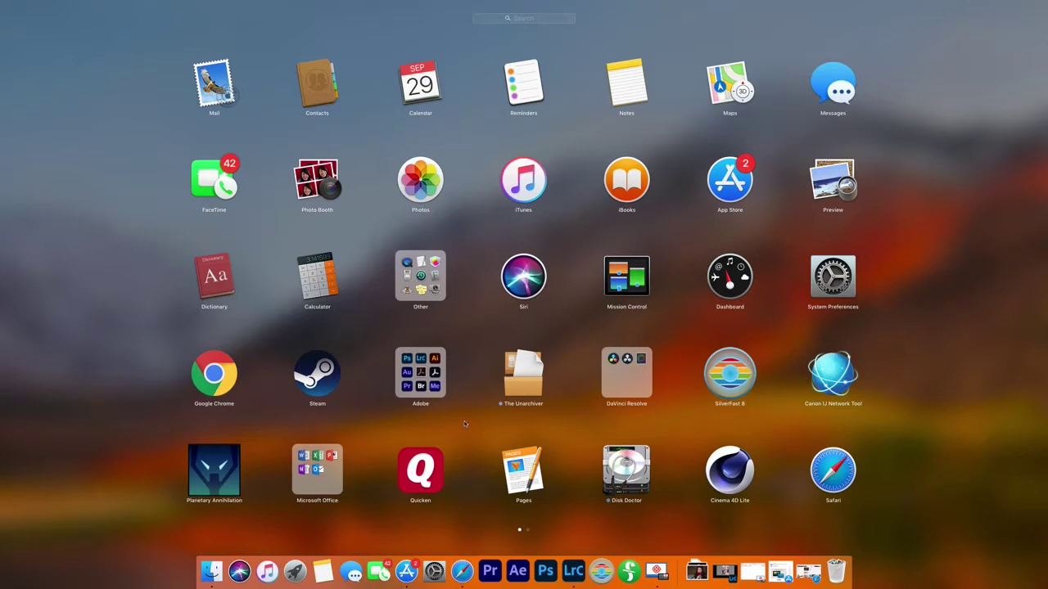
pyautogui.hscroll(-1, 465, 423)
pyautogui.hscroll(3, 464, 423)
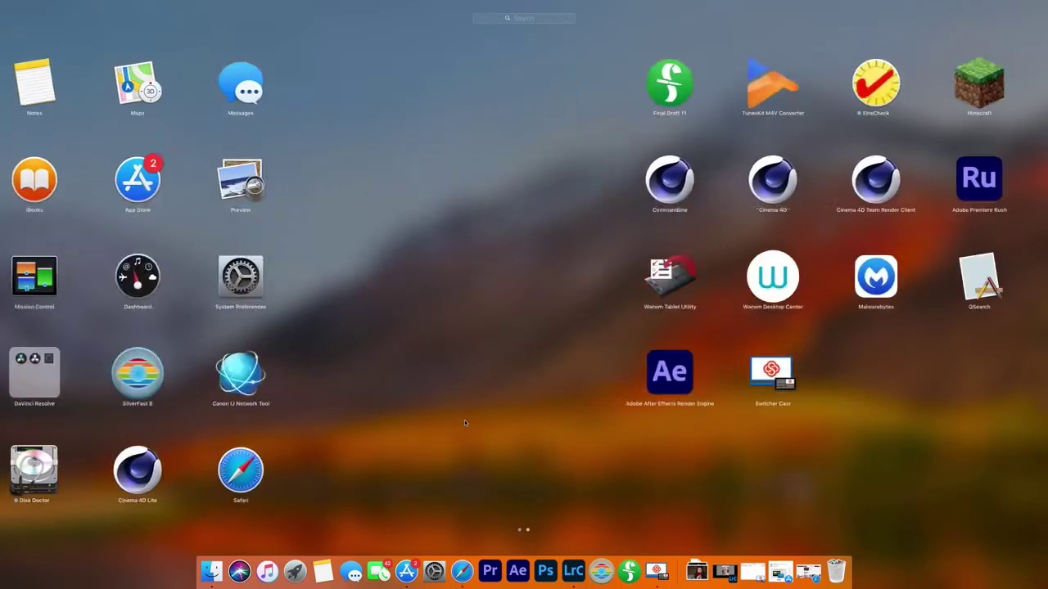
pyautogui.hscroll(-3, 464, 420)
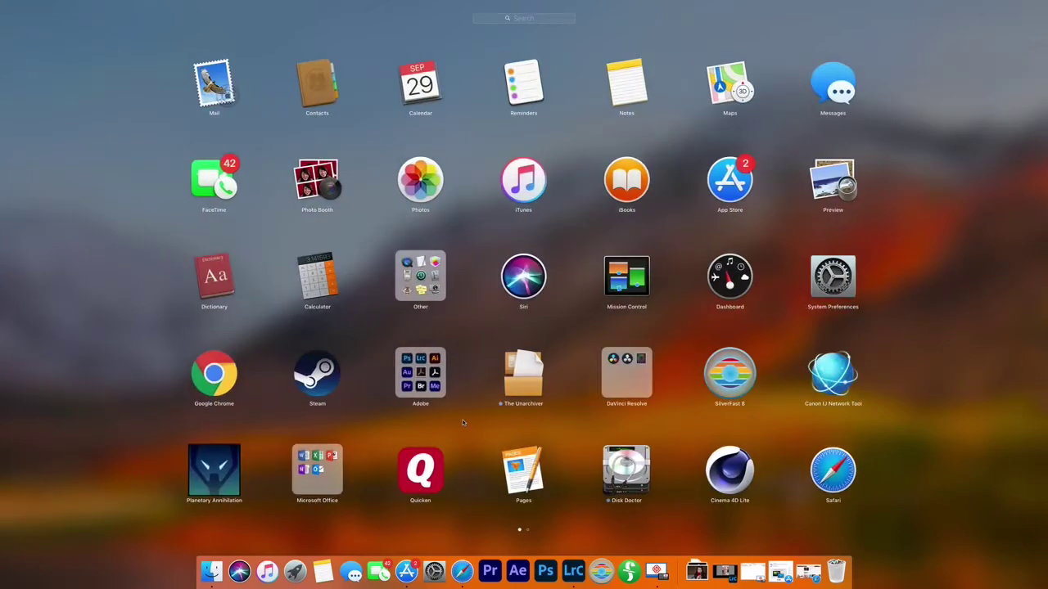
pyautogui.click(424, 376)
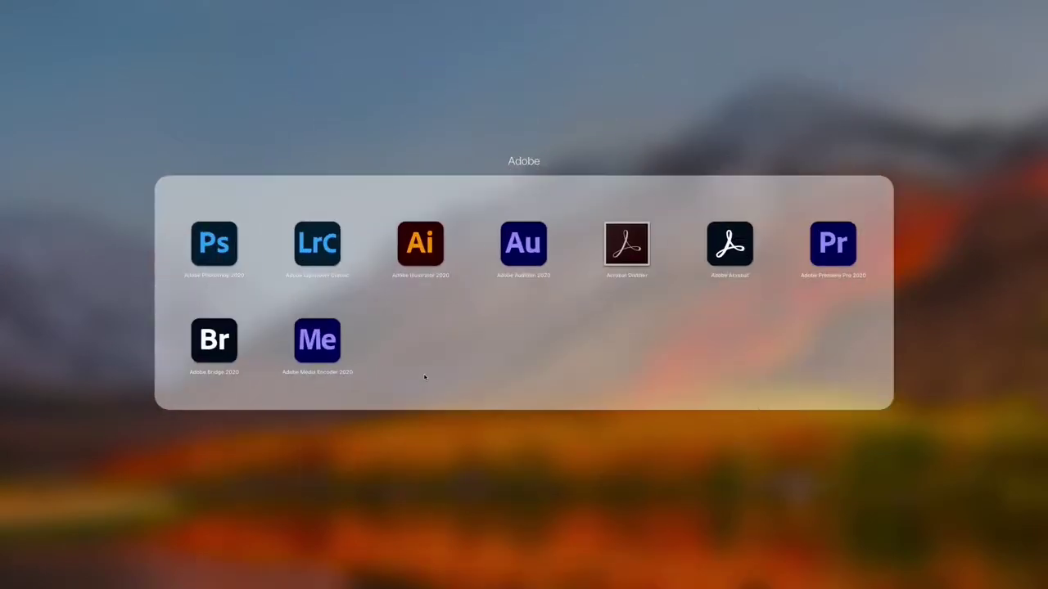
pyautogui.click(215, 251)
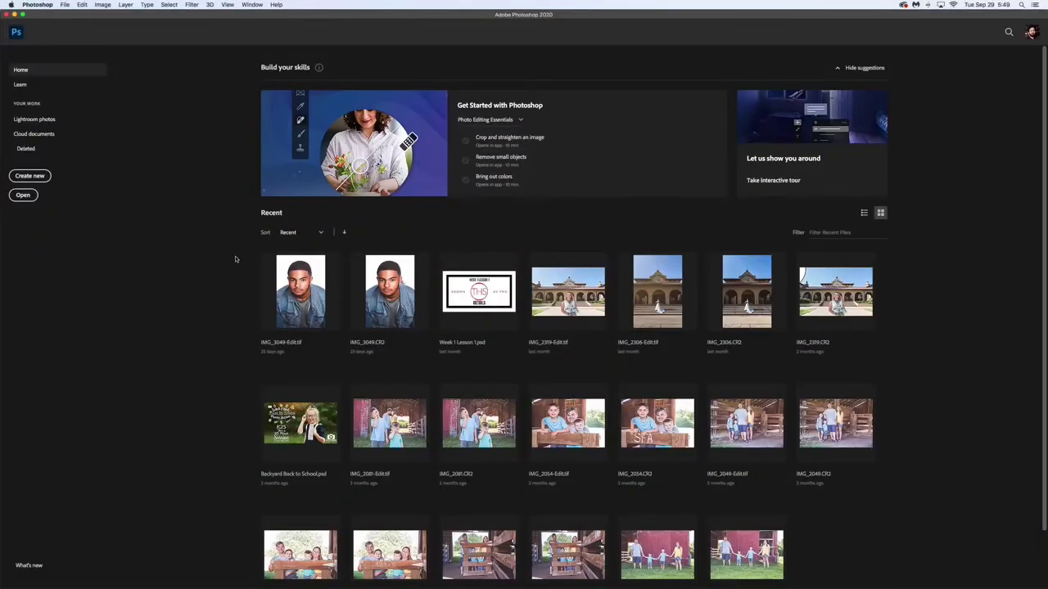
# Look through the Downloads folder in Finder for the stock photos and return to Photoshop.
pyautogui.moveTo(709, 573)
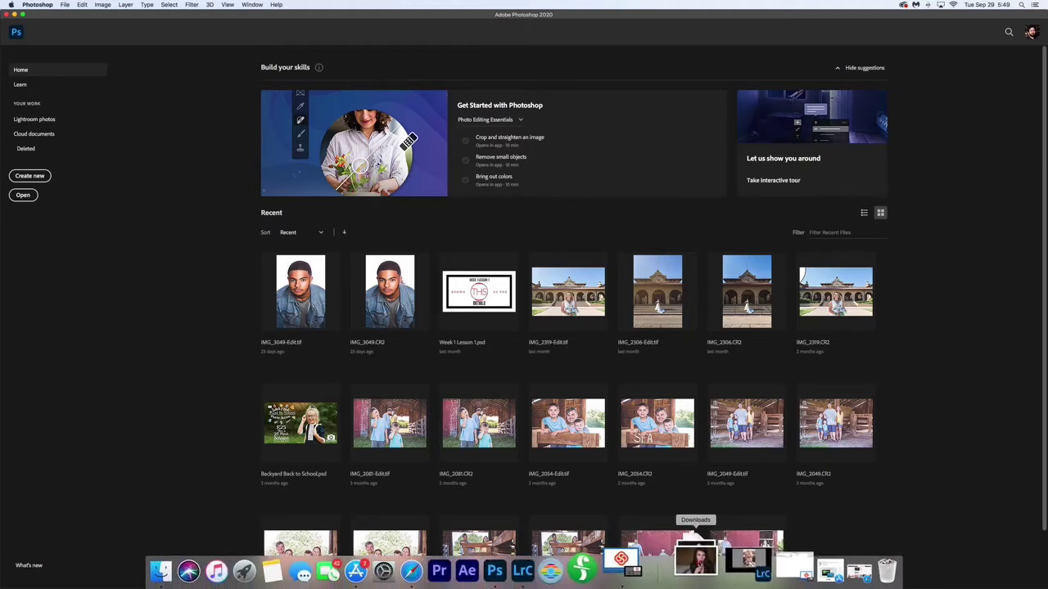
pyautogui.click(698, 563)
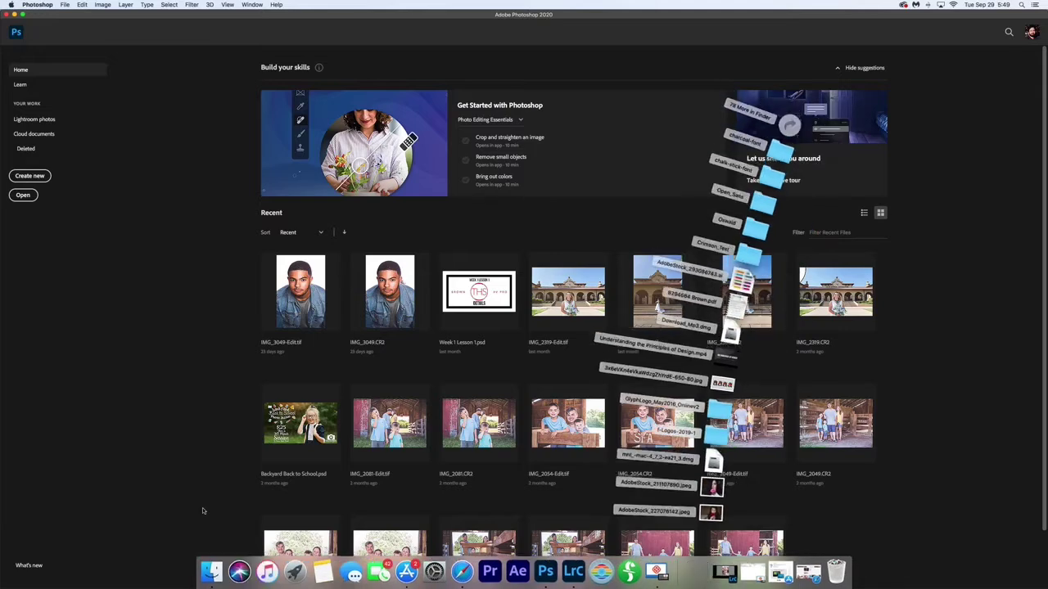
pyautogui.click(202, 508)
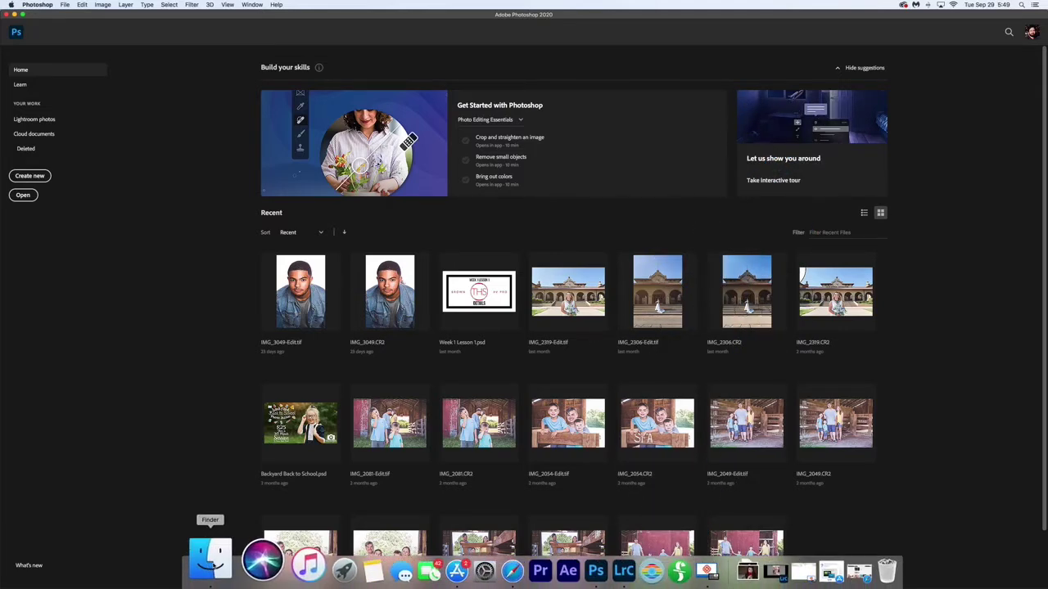
pyautogui.click(210, 560)
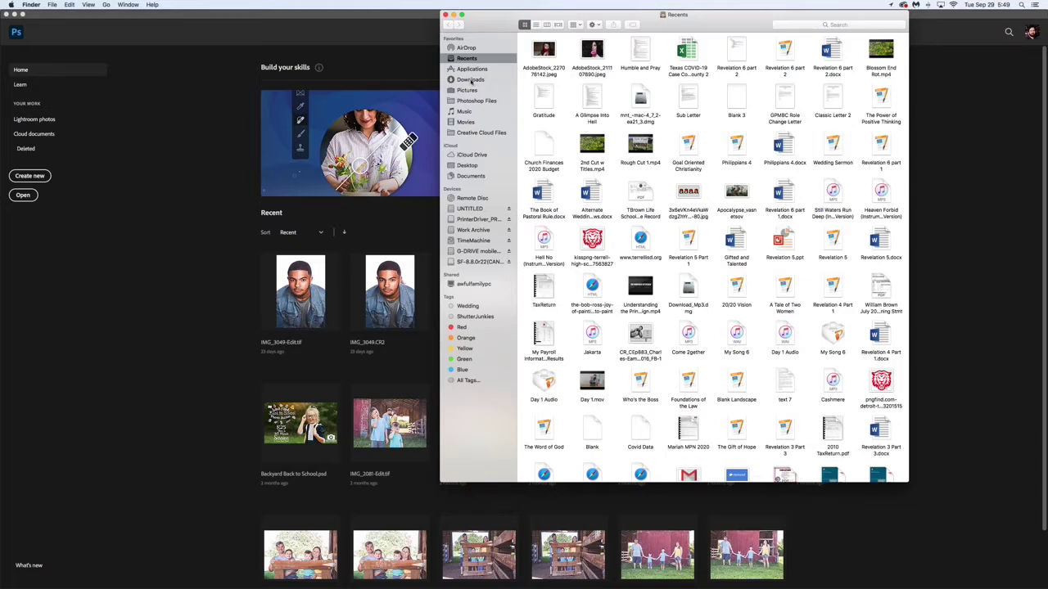
pyautogui.click(471, 80)
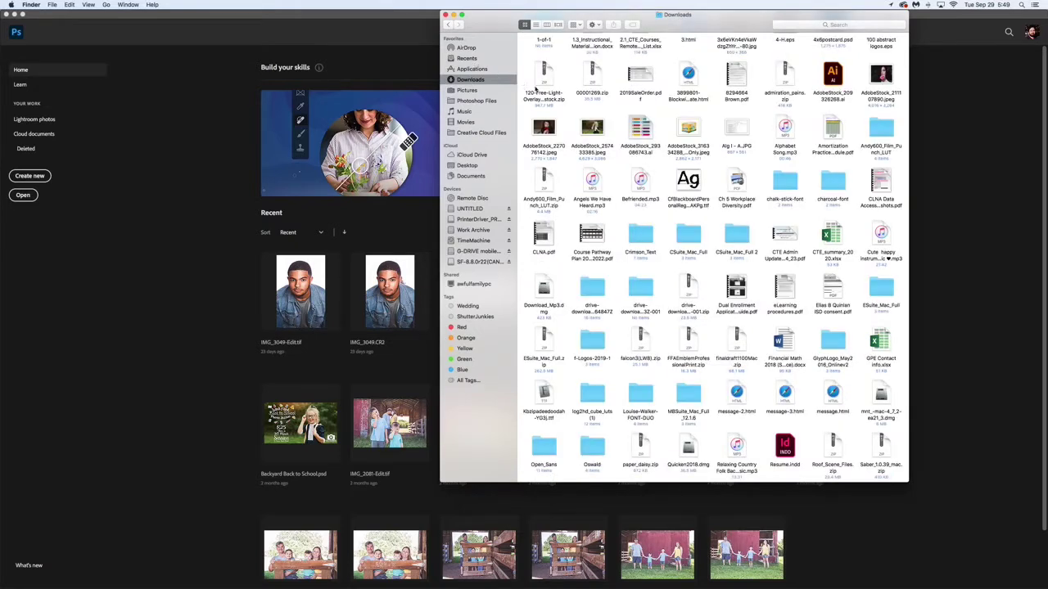
pyautogui.scroll(2, 552, 91)
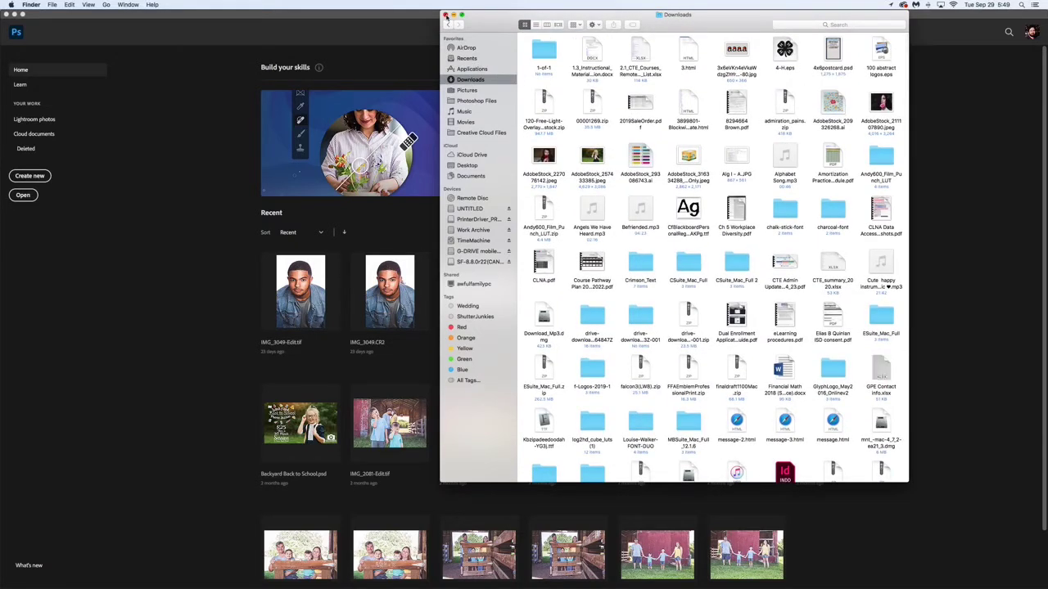
pyautogui.click(360, 22)
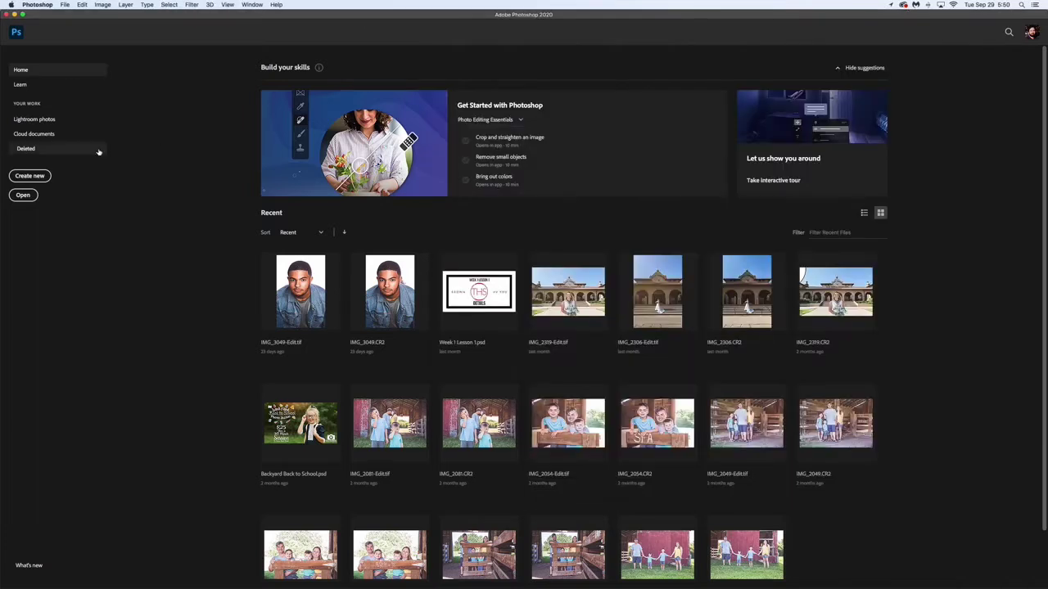
# Start opening an existing file and browse the Downloads folder for the stock photo.
pyautogui.click(26, 196)
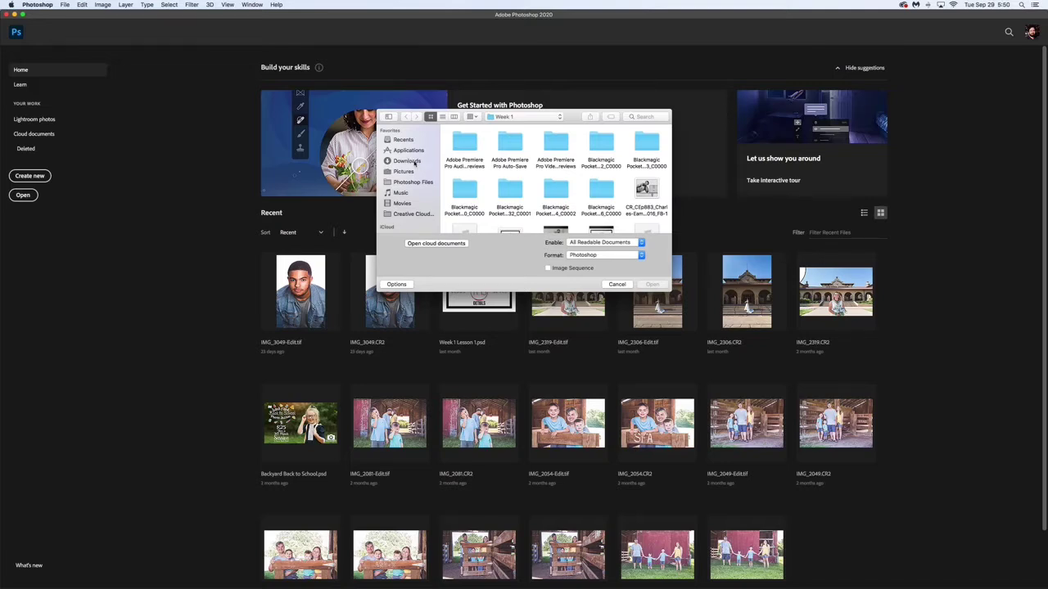
pyautogui.click(408, 161)
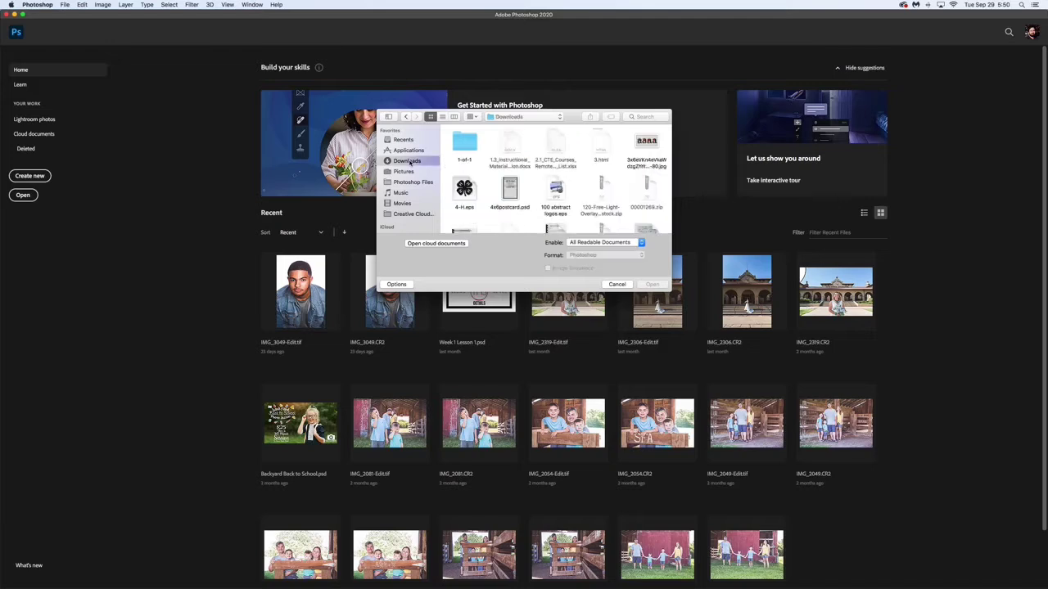
pyautogui.scroll(-10, 593, 168)
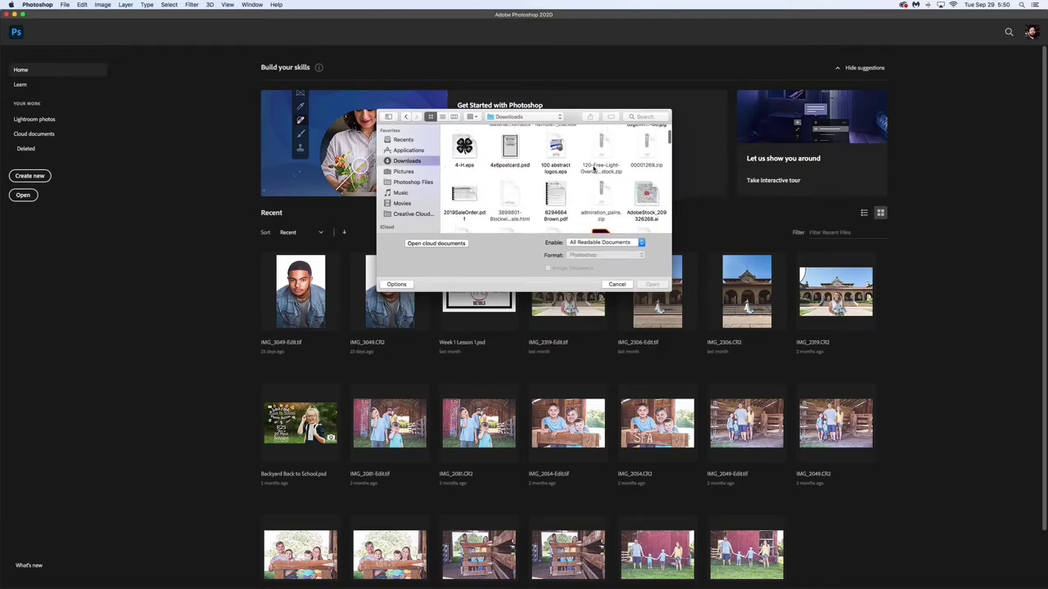
pyautogui.scroll(-8, 594, 168)
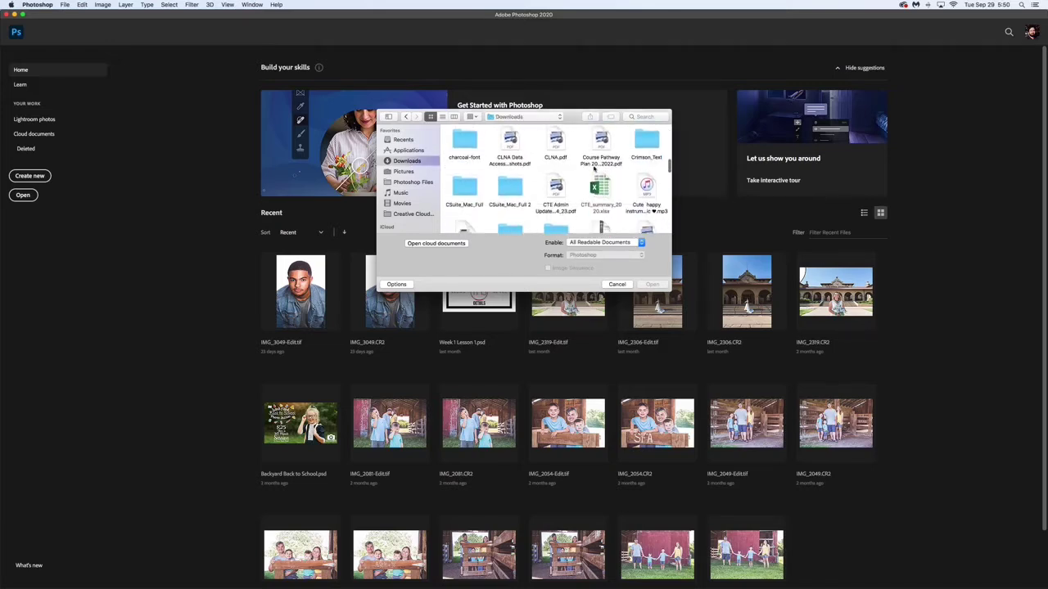
pyautogui.scroll(-8, 593, 168)
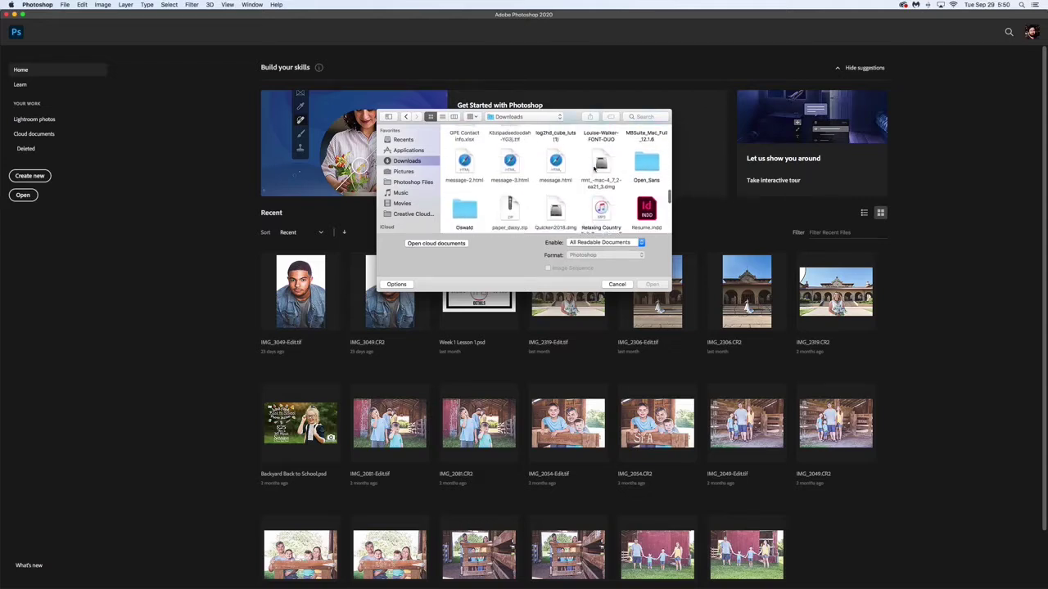
pyautogui.scroll(20, 594, 168)
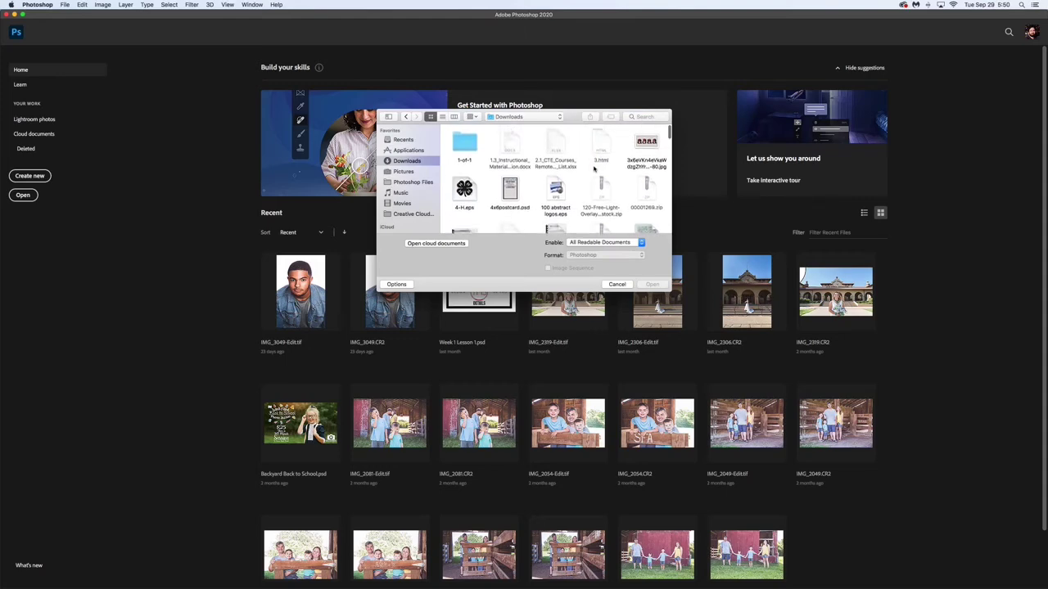
pyautogui.scroll(-2, 593, 168)
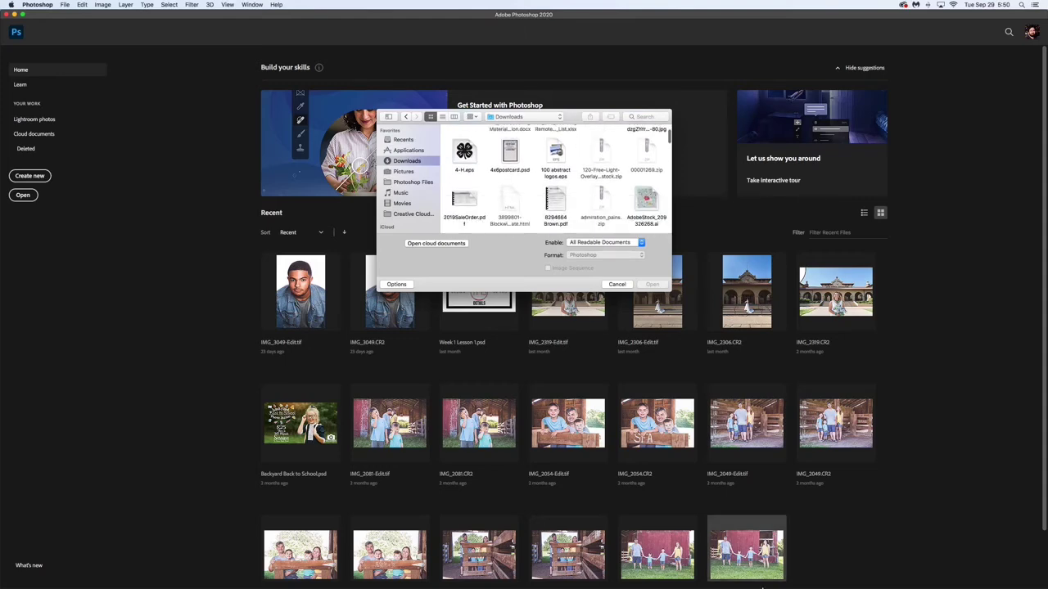
# Locate and select AdobeStock_227076142.jpeg in the Downloads folder, and preview the image at large size.
pyautogui.moveTo(783, 573)
pyautogui.click(692, 565)
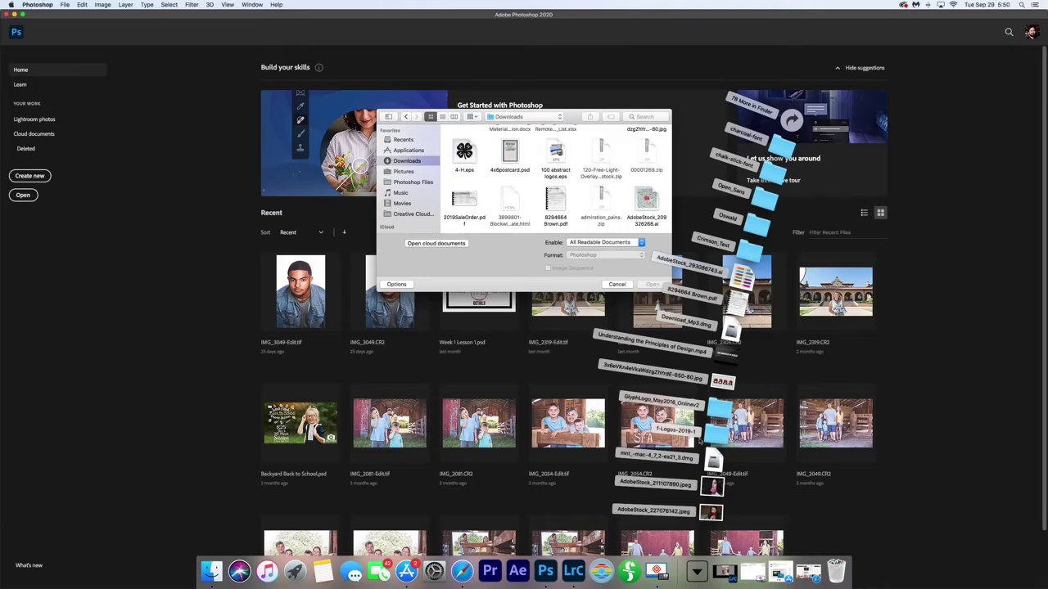
pyautogui.click(619, 188)
pyautogui.scroll(2, 619, 190)
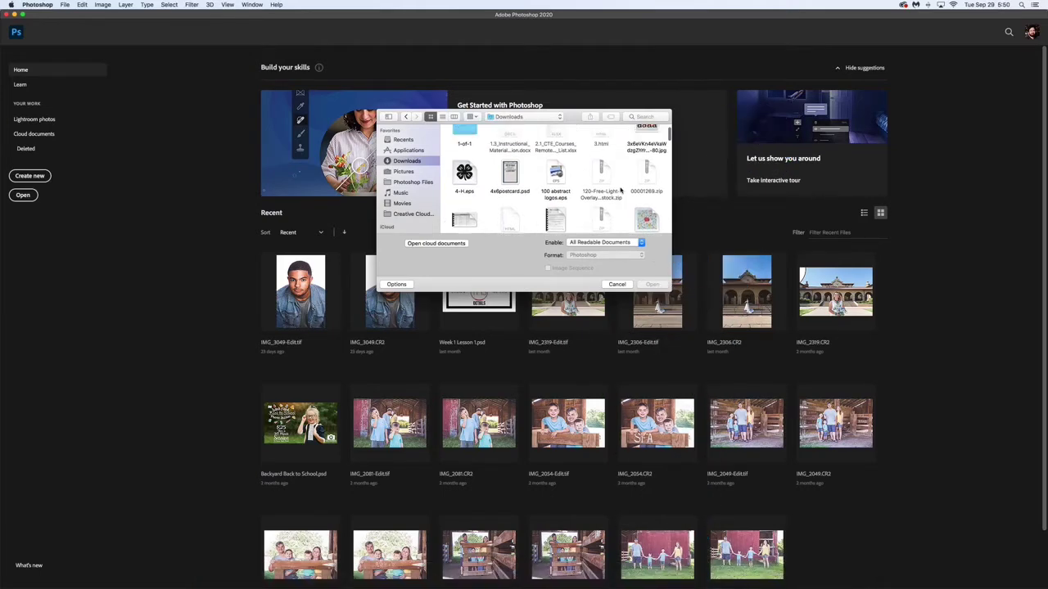
pyautogui.scroll(-2, 620, 190)
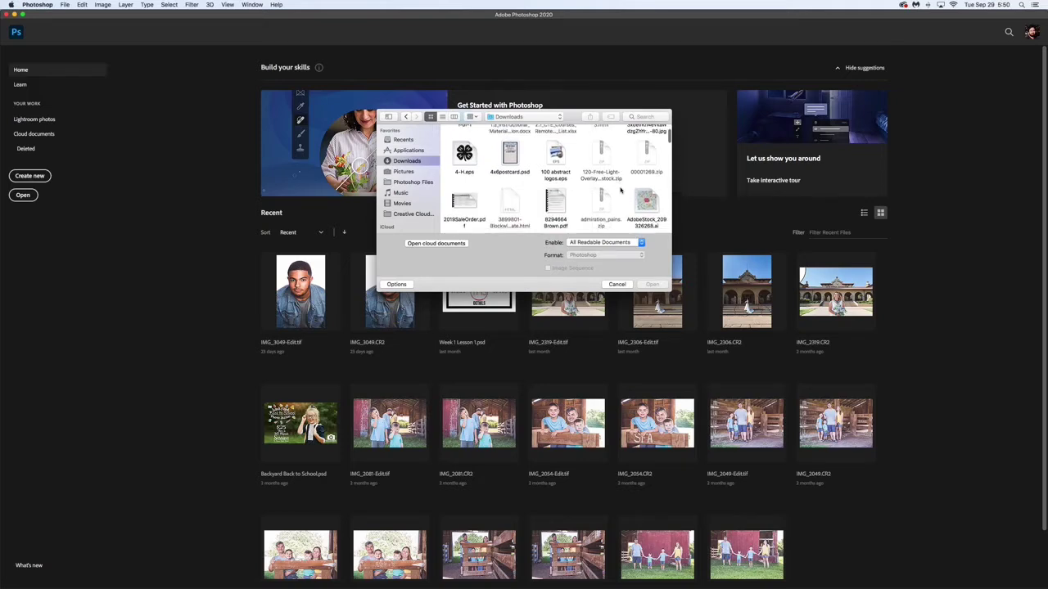
pyautogui.scroll(-2, 619, 190)
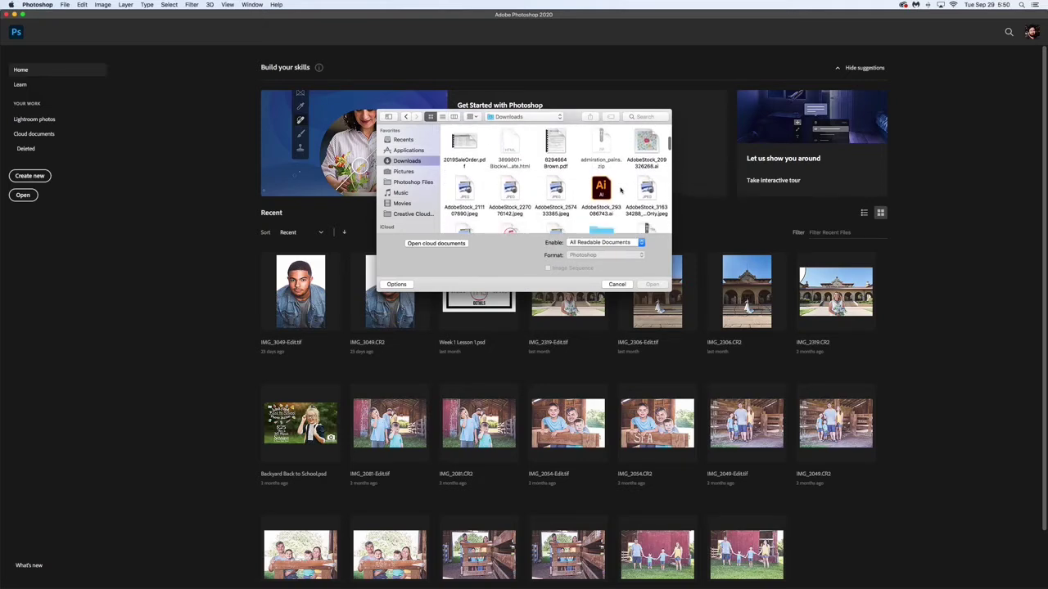
pyautogui.scroll(-2, 619, 190)
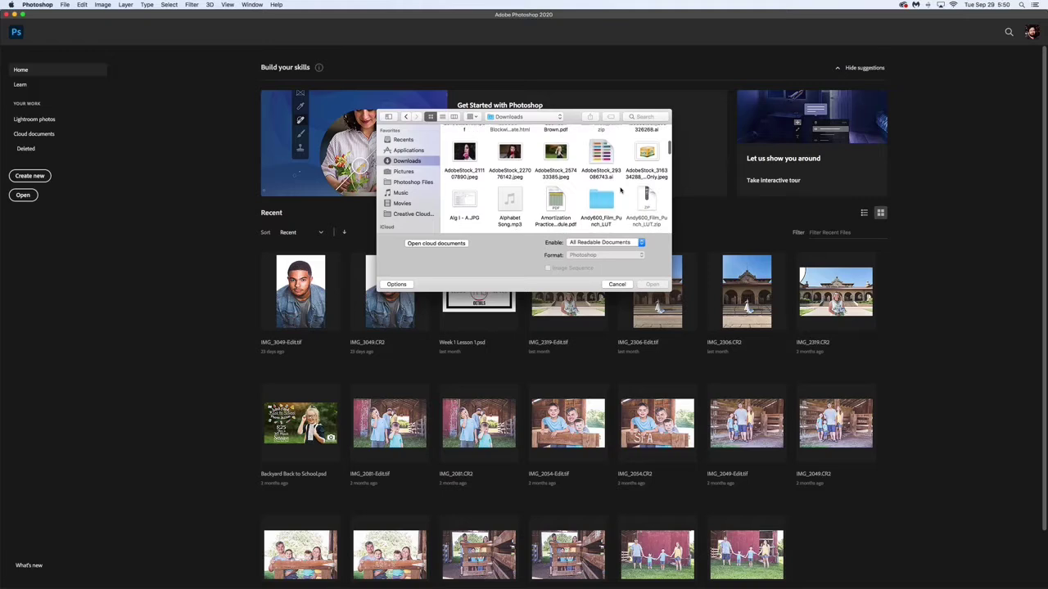
pyautogui.scroll(1, 619, 190)
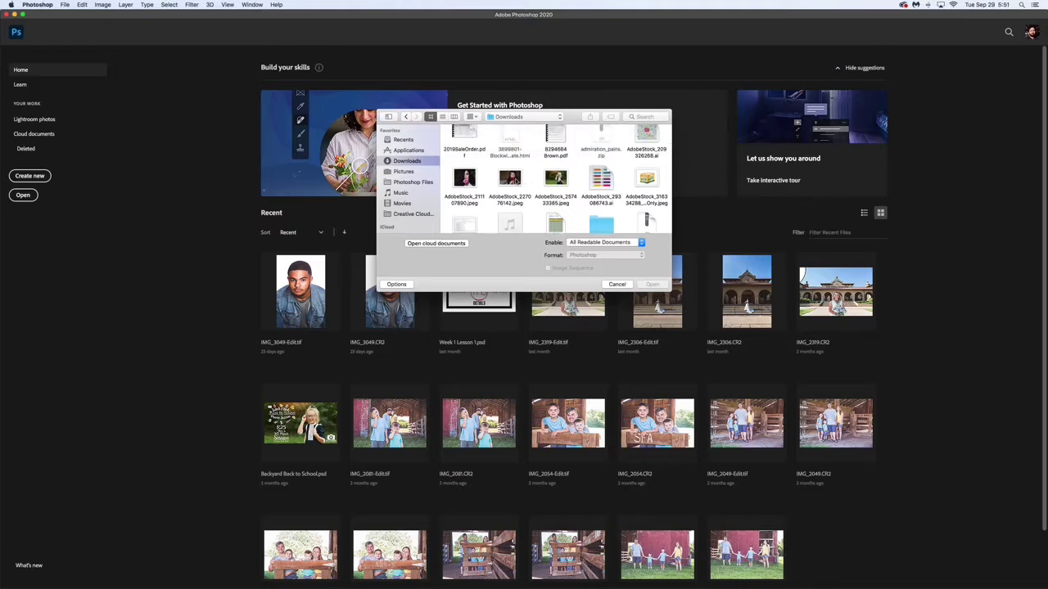
pyautogui.click(516, 181)
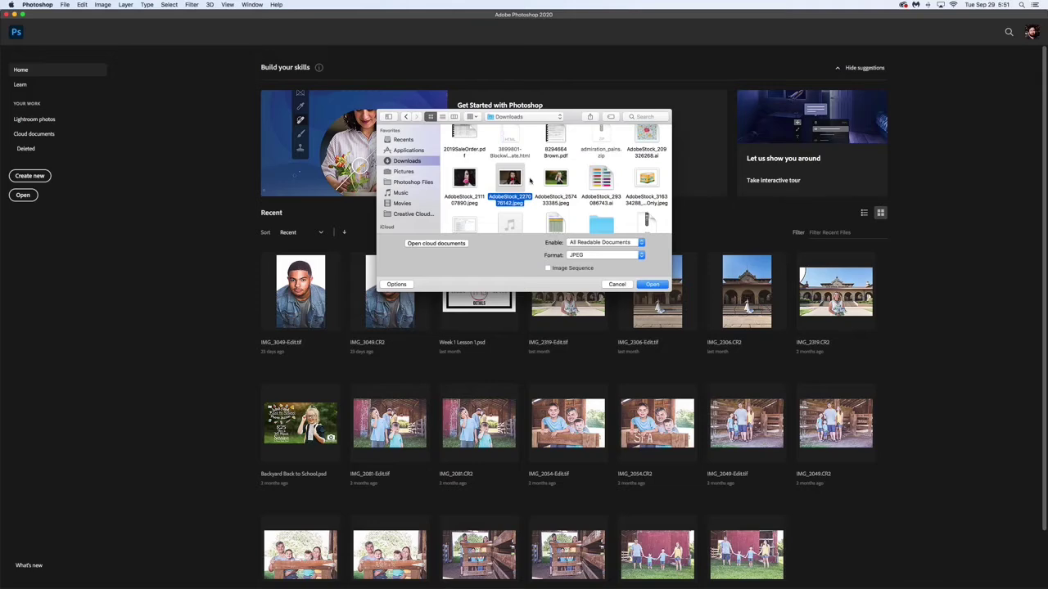
pyautogui.press('Return')
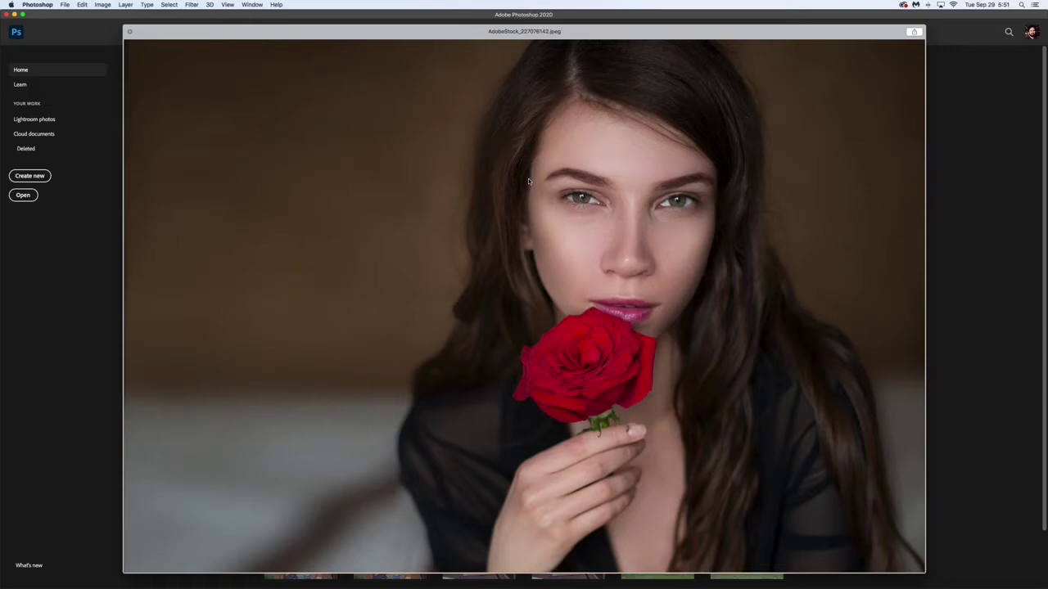
pyautogui.press('space')
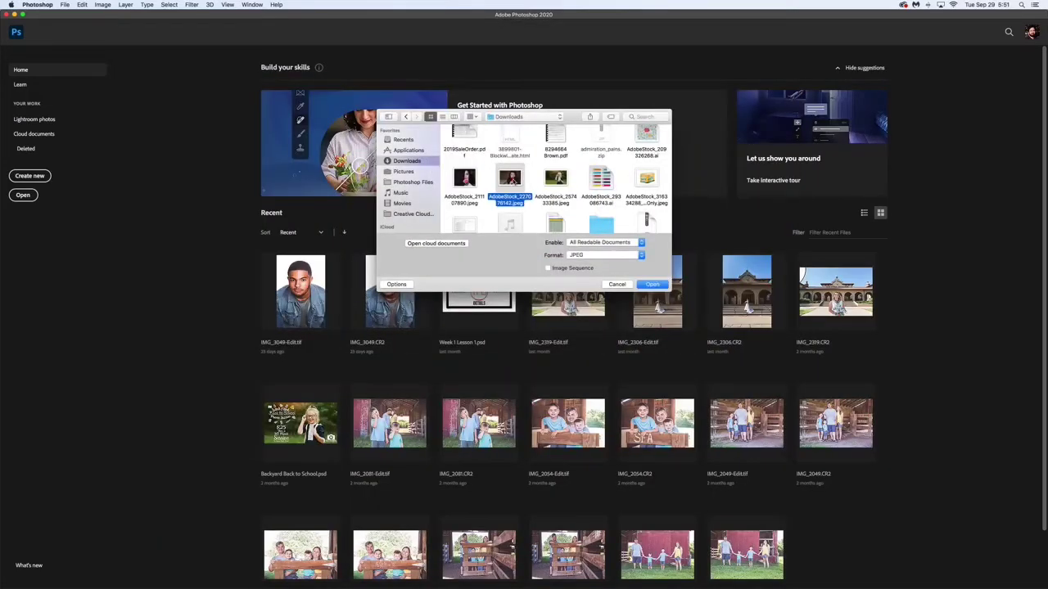
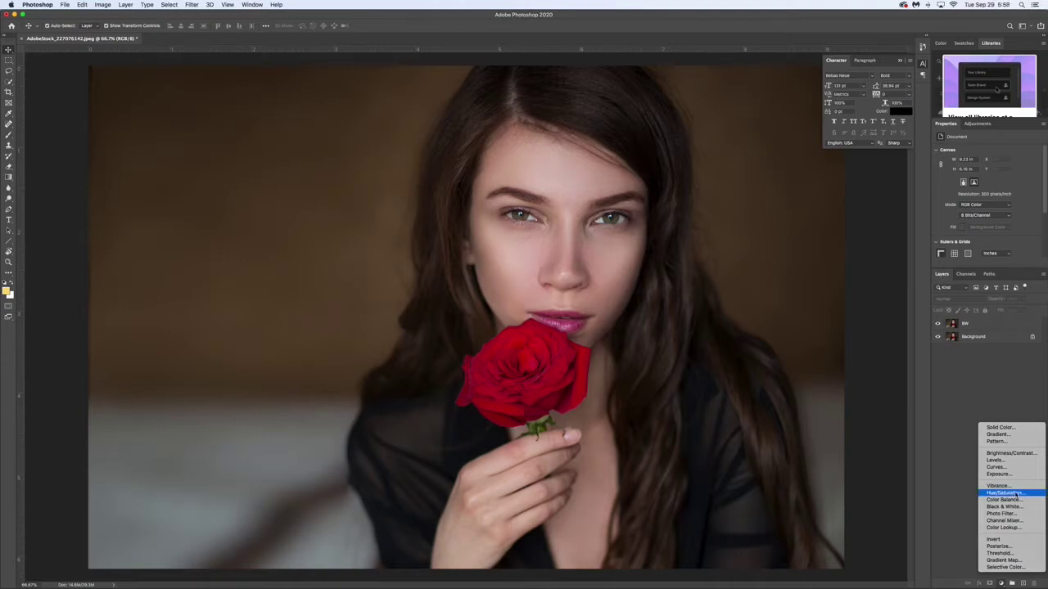
# Add a Hue/Saturation adjustment layer above the BW layer and select it to show its properties.
pyautogui.click(1004, 493)
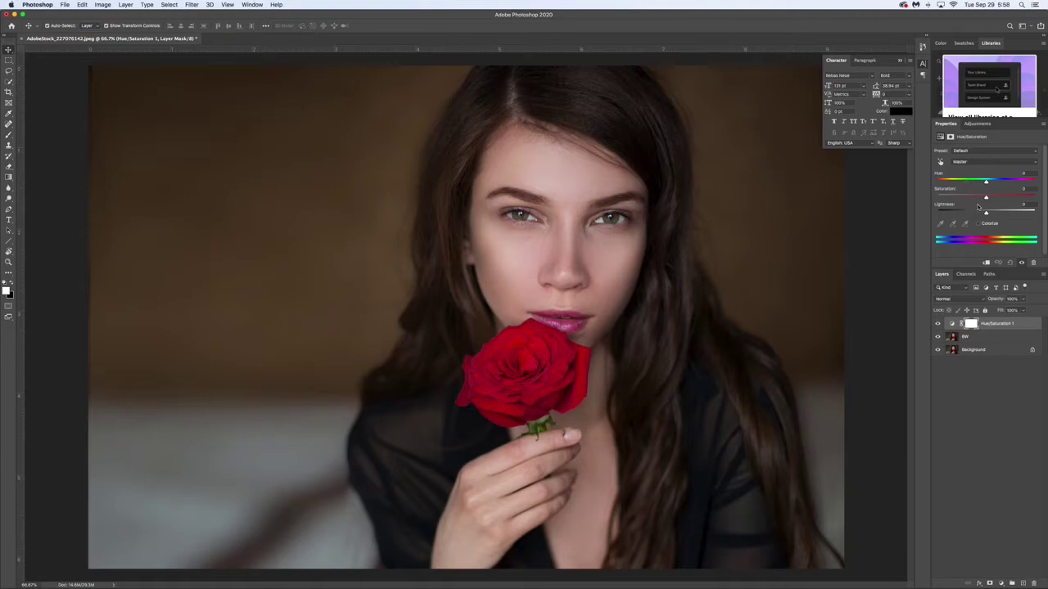
pyautogui.click(989, 338)
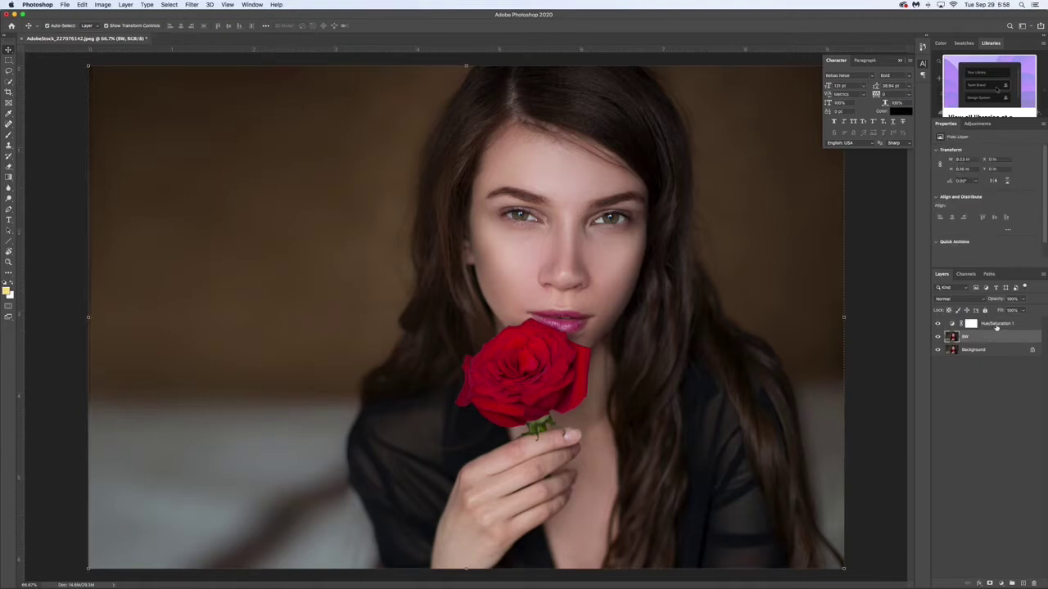
pyautogui.click(996, 326)
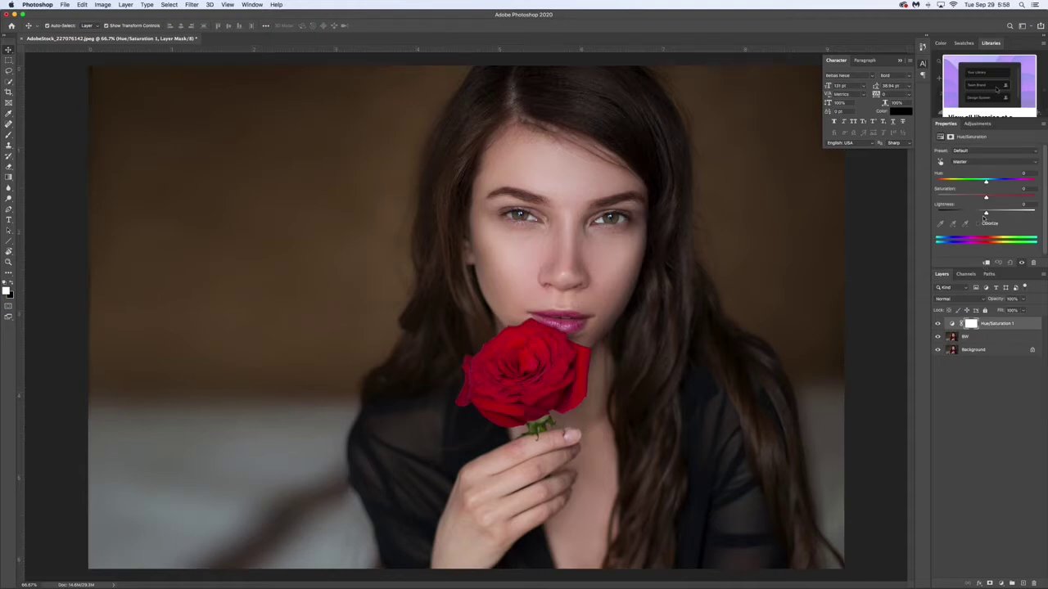
pyautogui.click(253, 5)
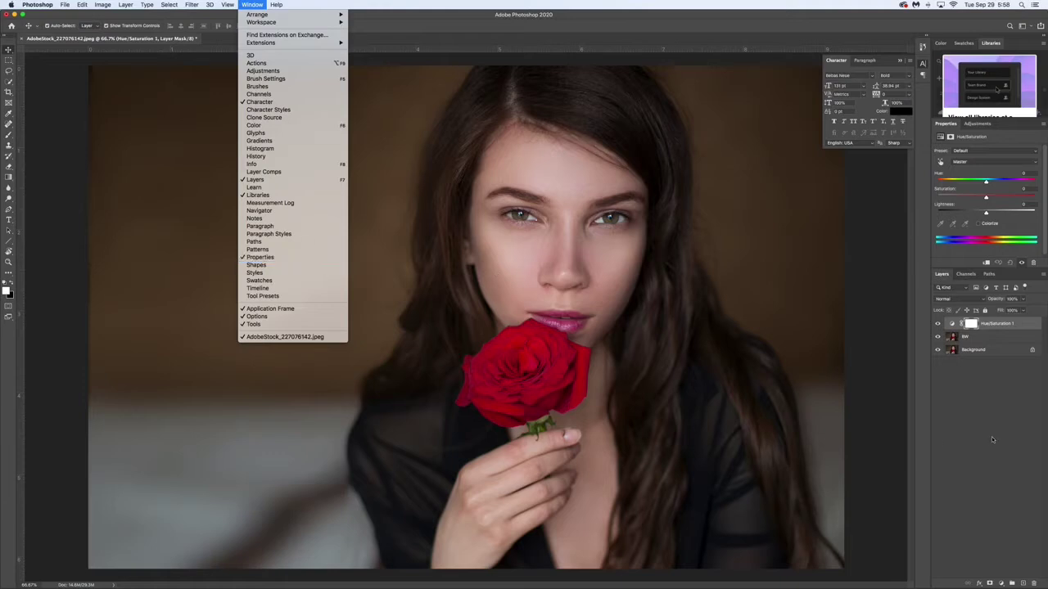
# Try a strong hue shift and a lightness of +67 on the Hue/Saturation adjustment, resetting each value to 0.
pyautogui.click(991, 437)
pyautogui.click(997, 325)
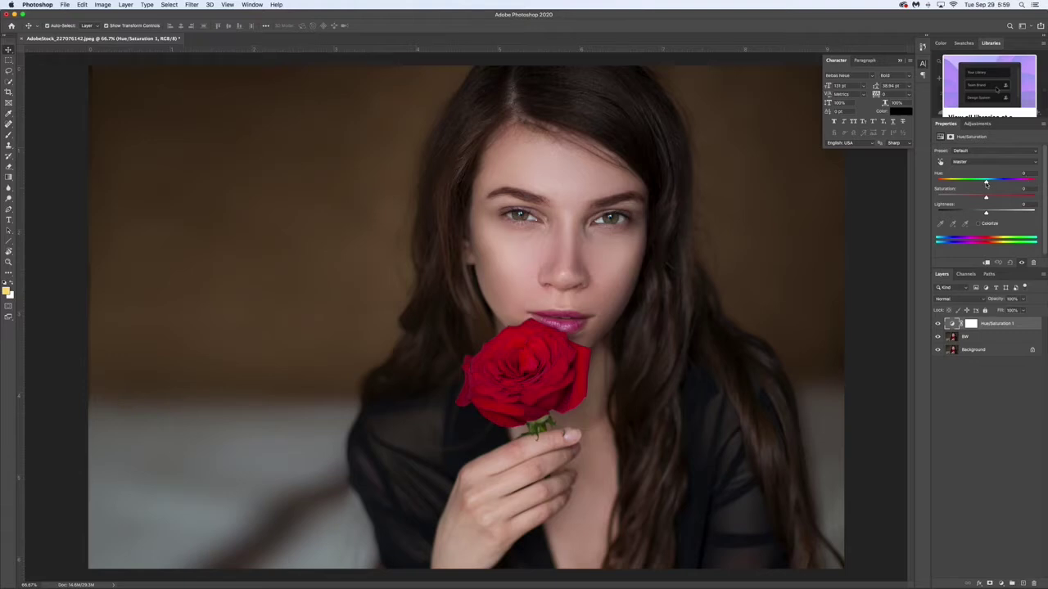
pyautogui.moveTo(986, 183); pyautogui.dragTo(1032, 184)
pyautogui.click(1026, 173)
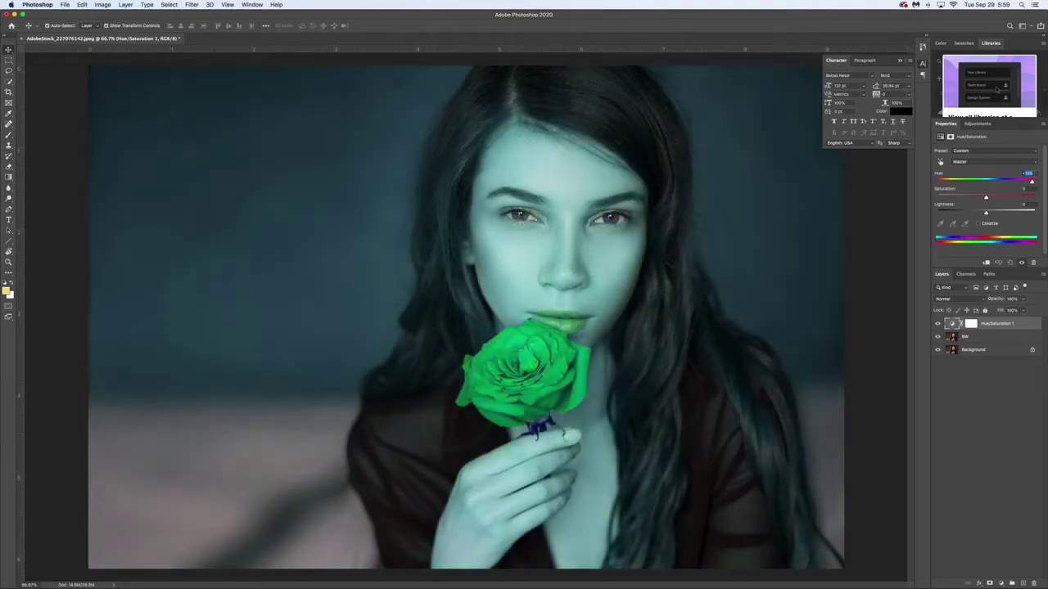
pyautogui.write('0')
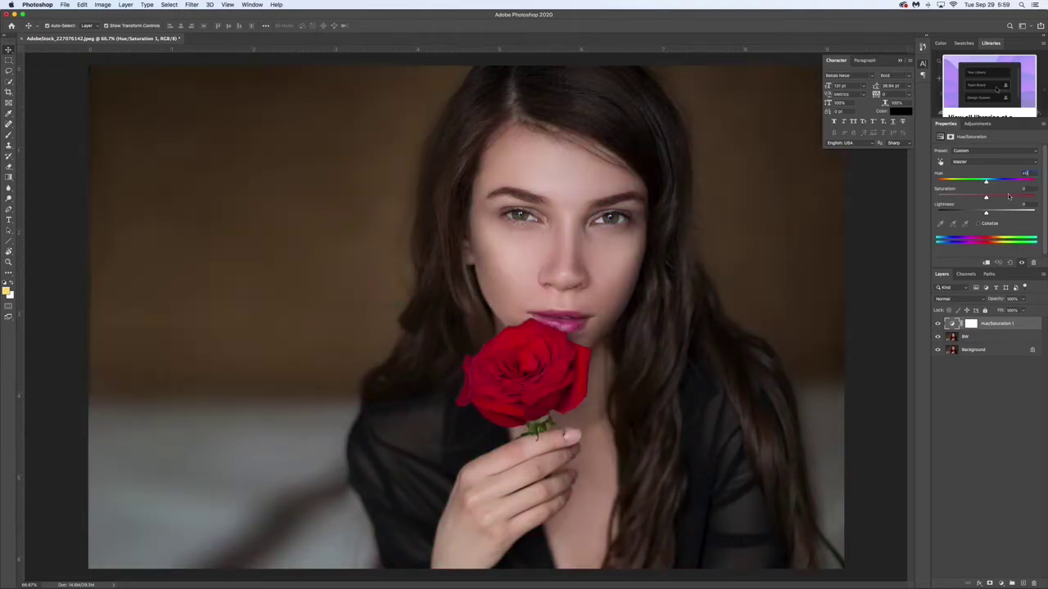
pyautogui.moveTo(987, 215); pyautogui.dragTo(1019, 214)
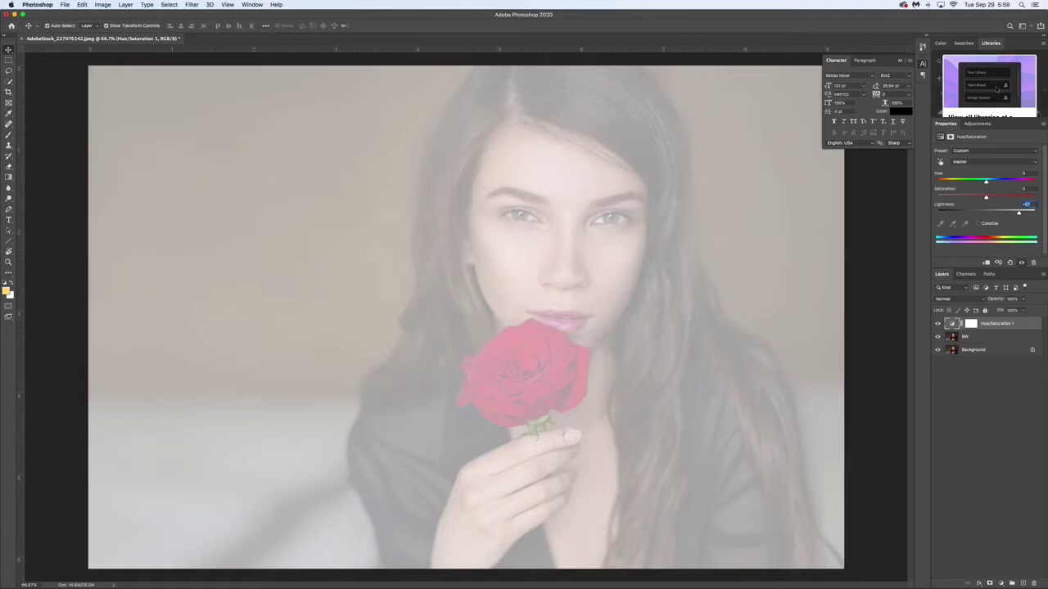
pyautogui.write('0')
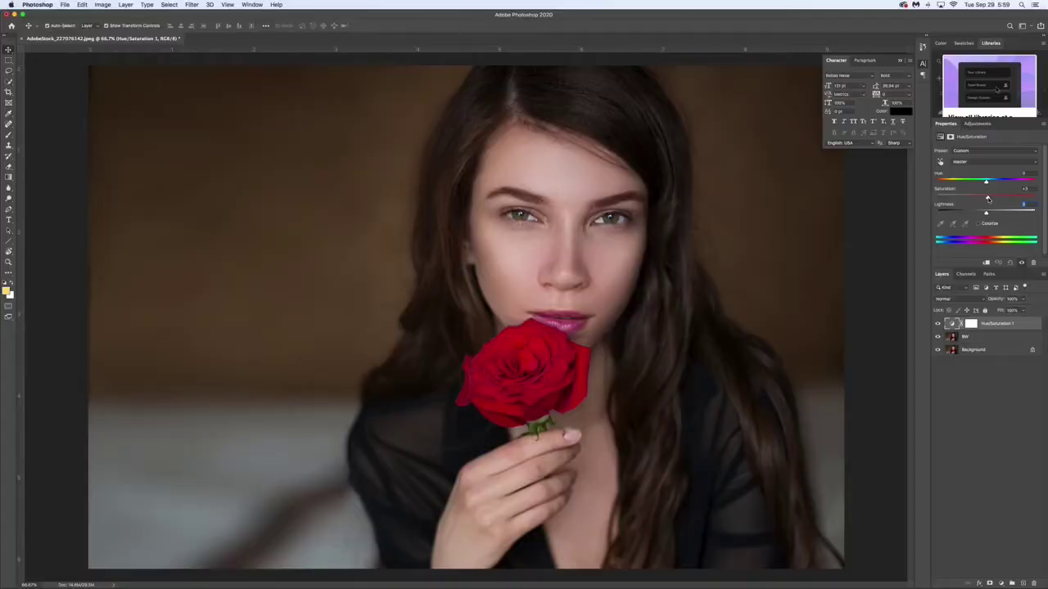
# Set the Hue/Saturation adjustment's saturation to -100 and clip the adjustment to the BW layer.
pyautogui.moveTo(987, 198)
pyautogui.mouseDown()
pyautogui.moveTo(1032, 198)
pyautogui.moveTo(996, 199)
pyautogui.mouseUp()
pyautogui.moveTo(986, 198); pyautogui.dragTo(914, 201)
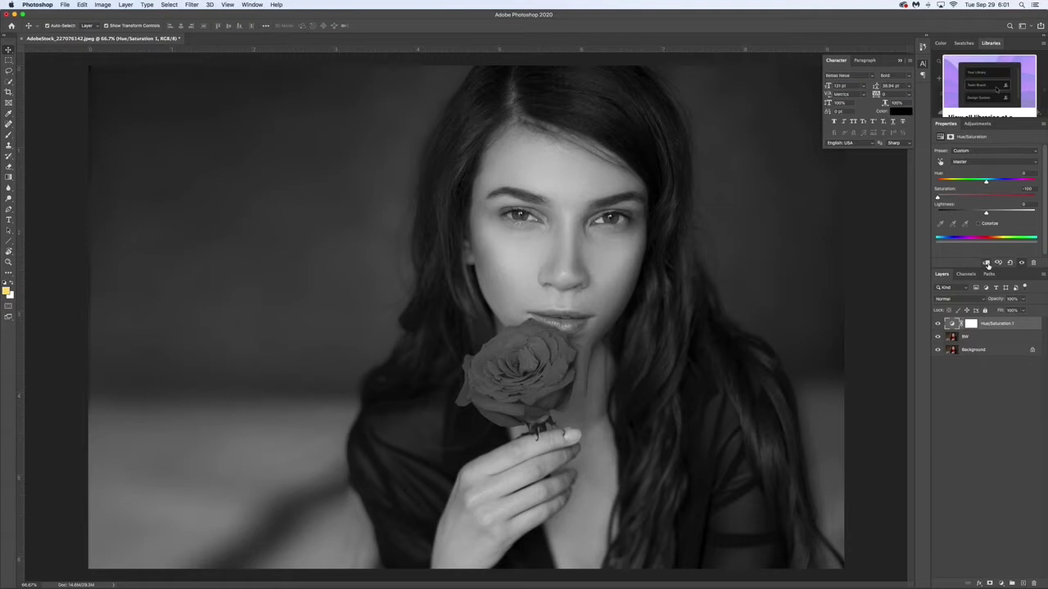
pyautogui.press('super+alt+g')
# Toggle the BW layer's visibility to compare the color and black-and-white versions of the portrait.
pyautogui.click(938, 337)
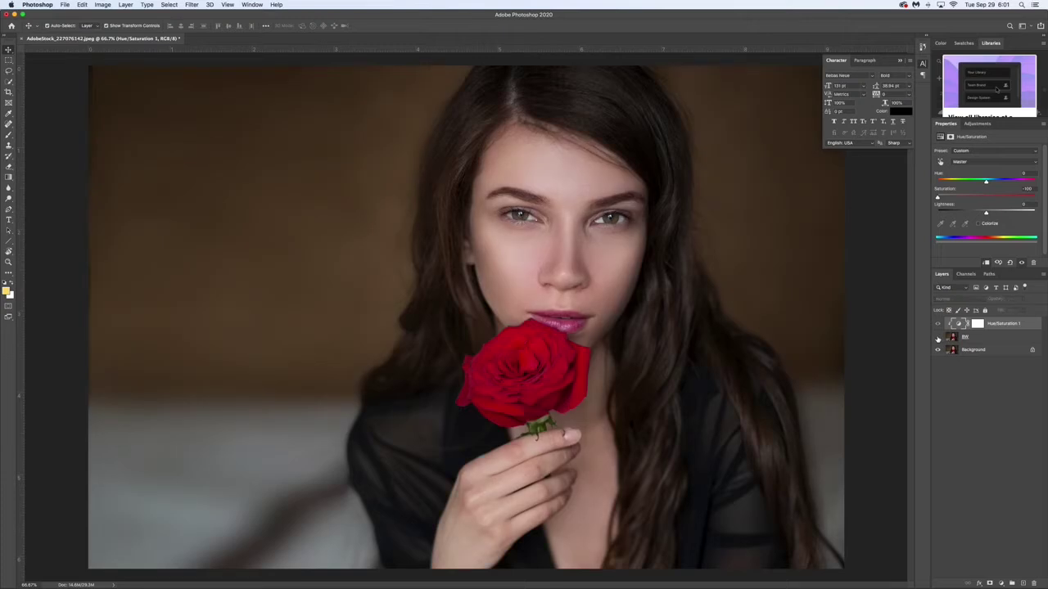
pyautogui.click(938, 337)
pyautogui.click(938, 337)
pyautogui.click(938, 337)
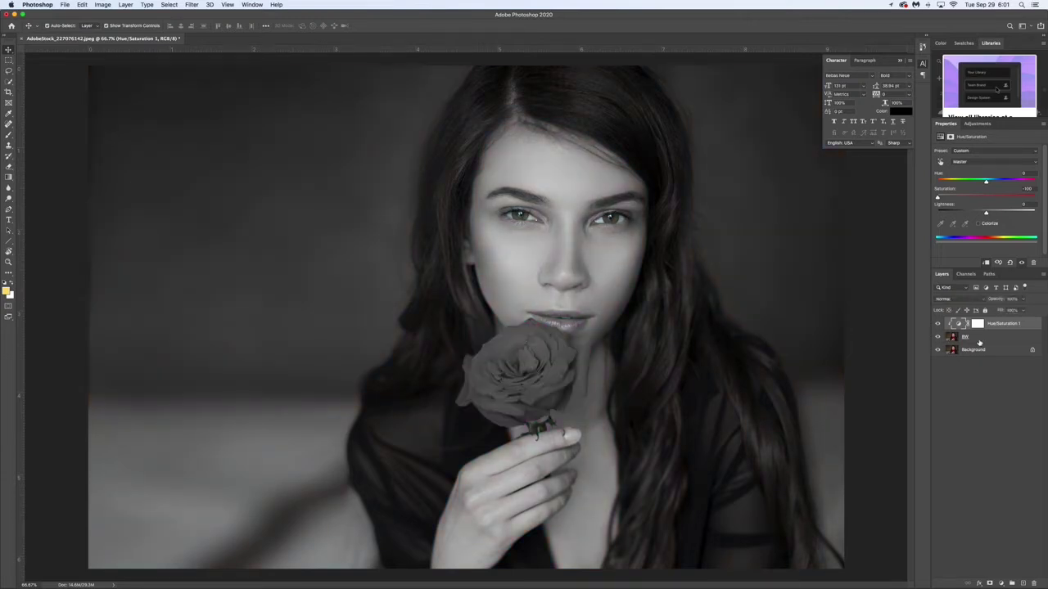
# Select the BW layer, set the Eraser brush to 51 px with 0% hardness, and test it on the rose's edge.
pyautogui.click(979, 340)
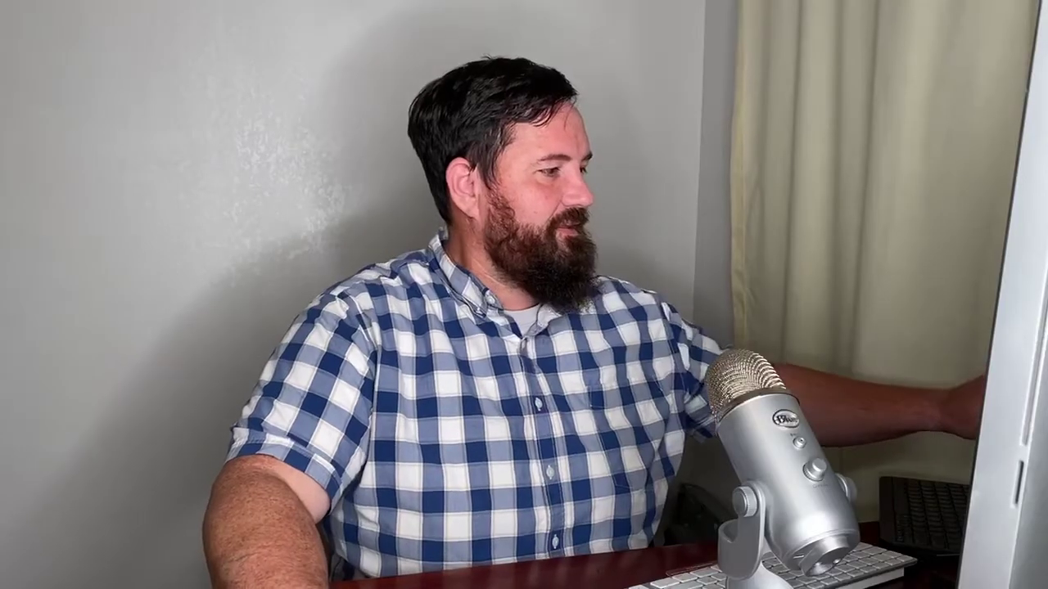
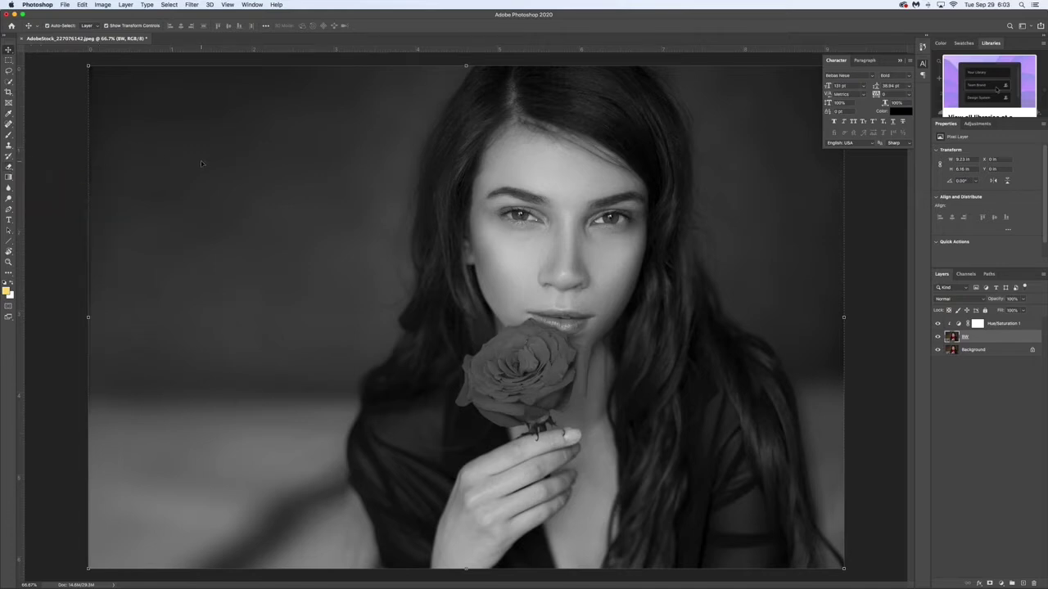
pyautogui.press('e')
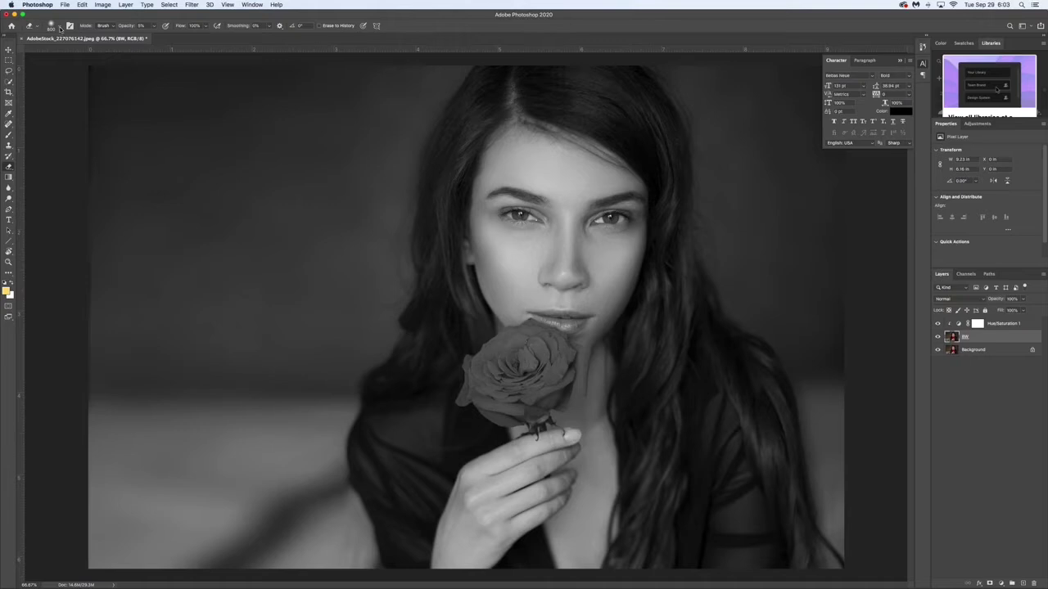
pyautogui.click(60, 28)
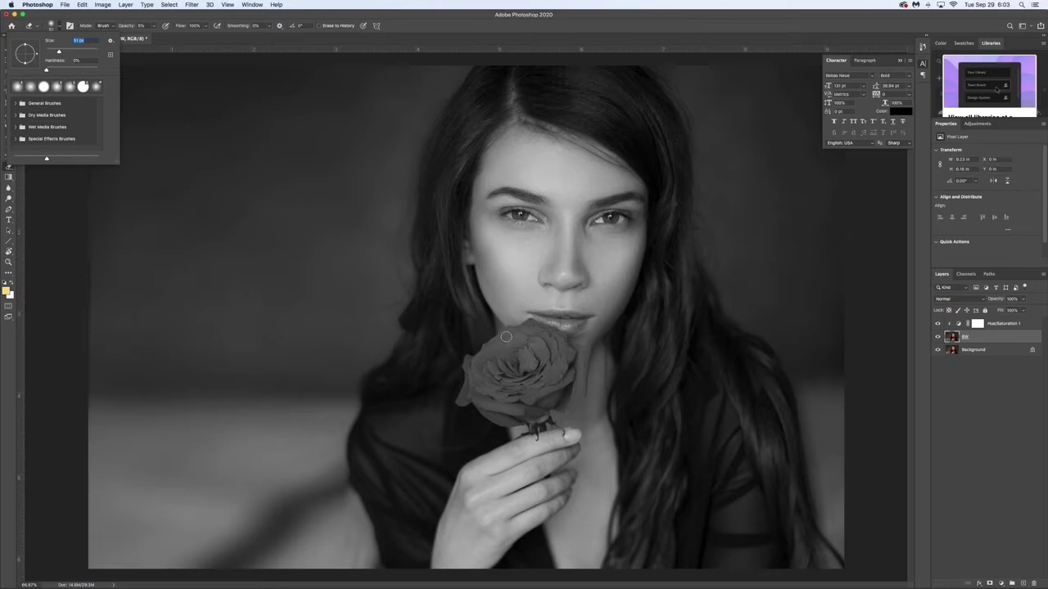
pyautogui.press('Return')
pyautogui.moveTo(504, 334); pyautogui.dragTo(497, 342)
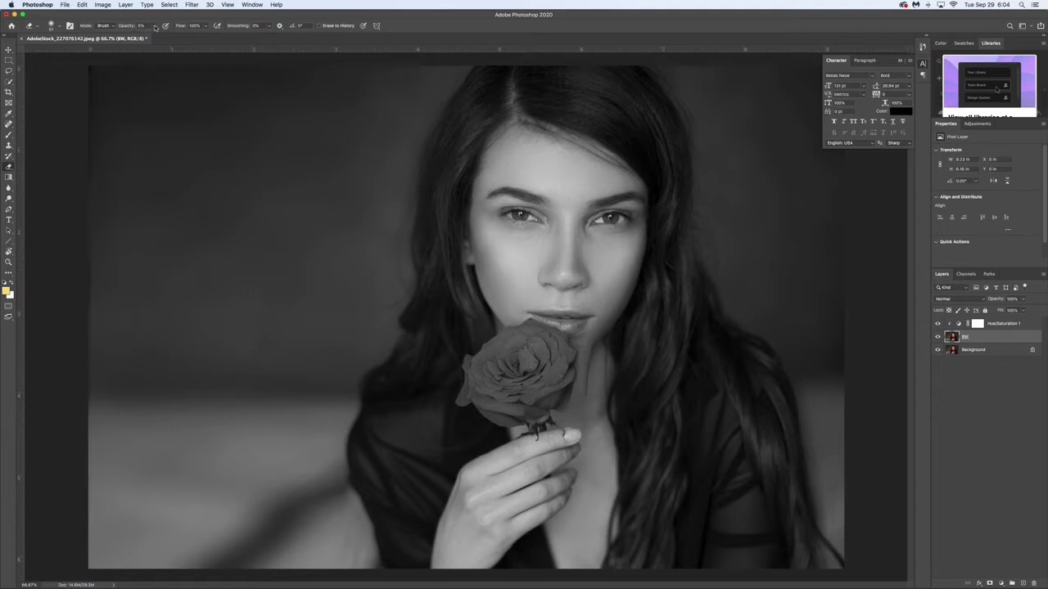
# Set the Eraser's opacity to 100%.
pyautogui.click(155, 26)
pyautogui.moveTo(153, 38); pyautogui.dragTo(201, 39)
pyautogui.click(170, 17)
# Try erasing along the rose's upper-left edge with a soft brush and with 100% hardness, and undo the strokes.
pyautogui.moveTo(477, 355)
pyautogui.mouseDown()
pyautogui.moveTo(494, 339)
pyautogui.moveTo(478, 356)
pyautogui.moveTo(487, 350)
pyautogui.mouseUp()
pyautogui.press('super+plus')
pyautogui.press('super+plus')
pyautogui.press('super+plus')
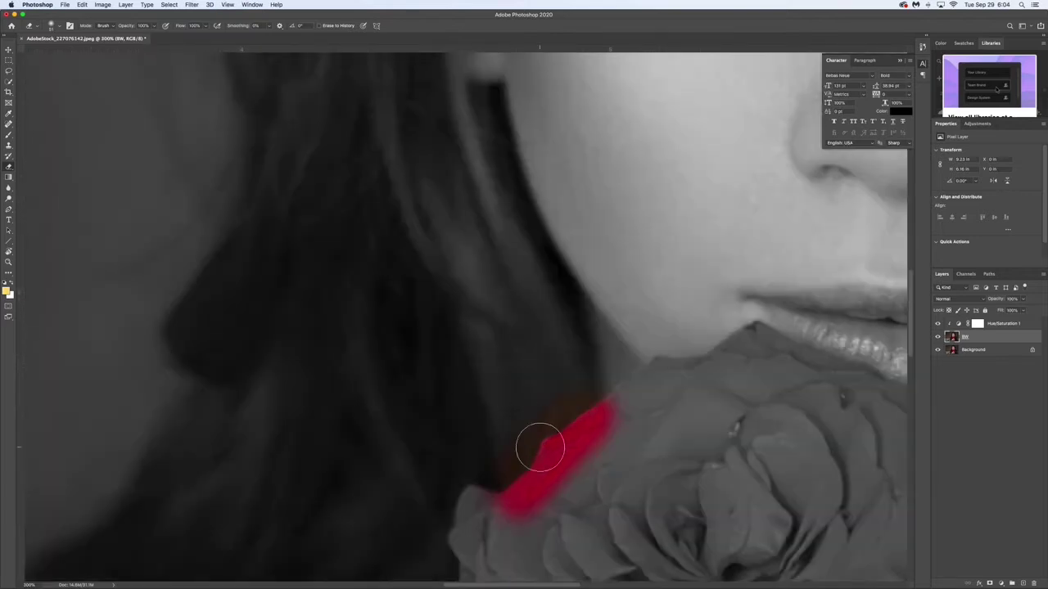
pyautogui.click(59, 30)
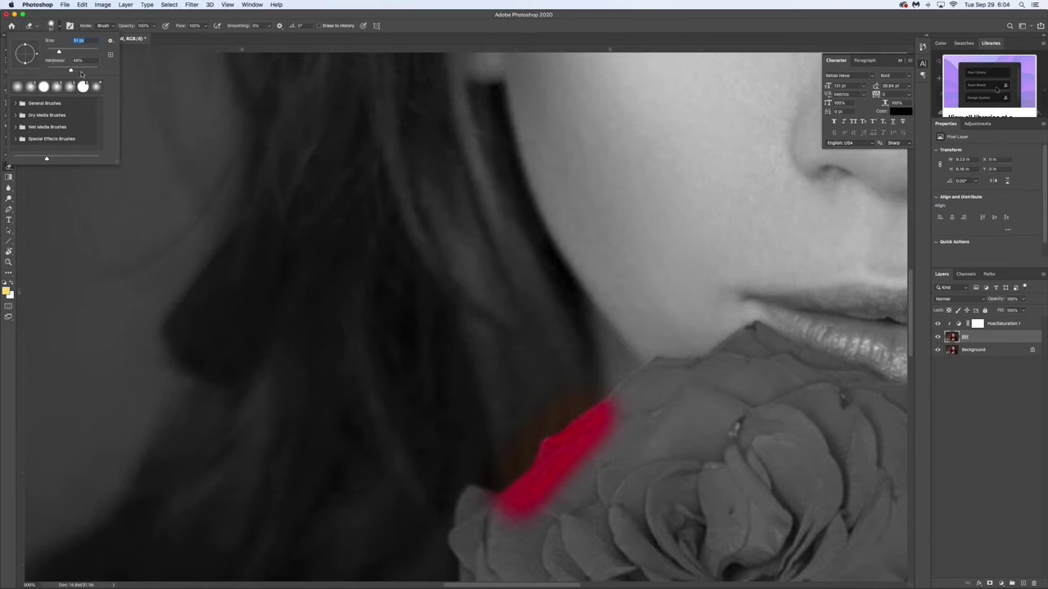
pyautogui.click(644, 385)
pyautogui.moveTo(644, 385); pyautogui.dragTo(665, 381)
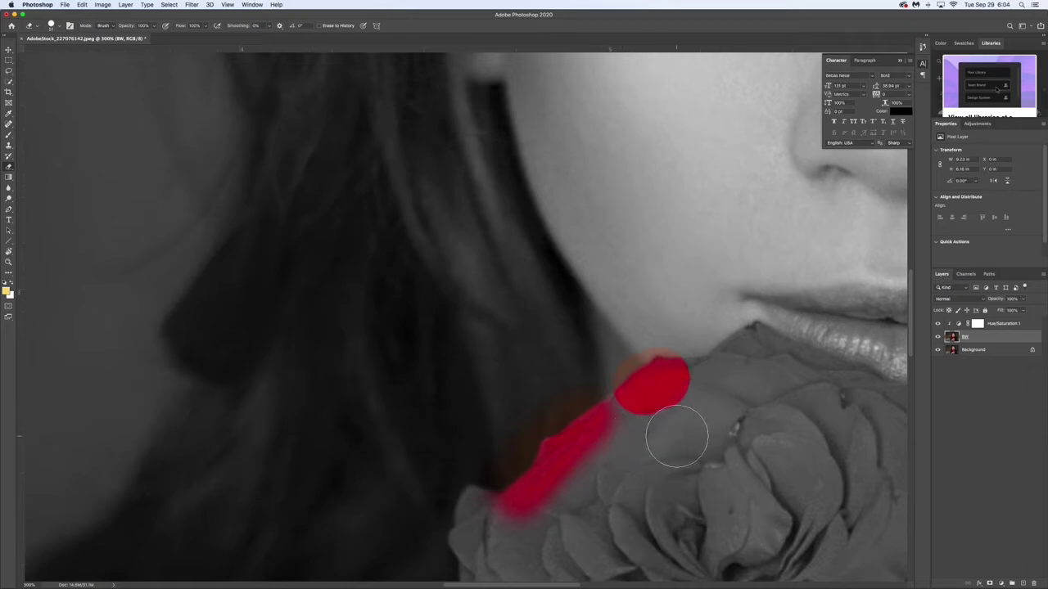
pyautogui.press('super+z')
pyautogui.press('super+z')
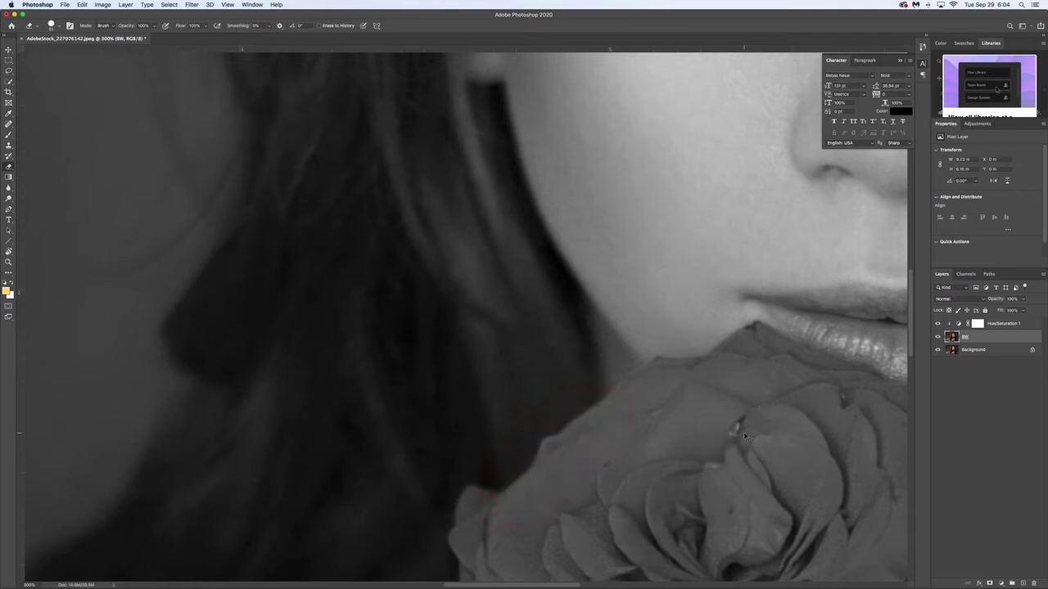
# Set the Eraser brush's hardness to 20%, keeping the 51 px size.
pyautogui.click(58, 28)
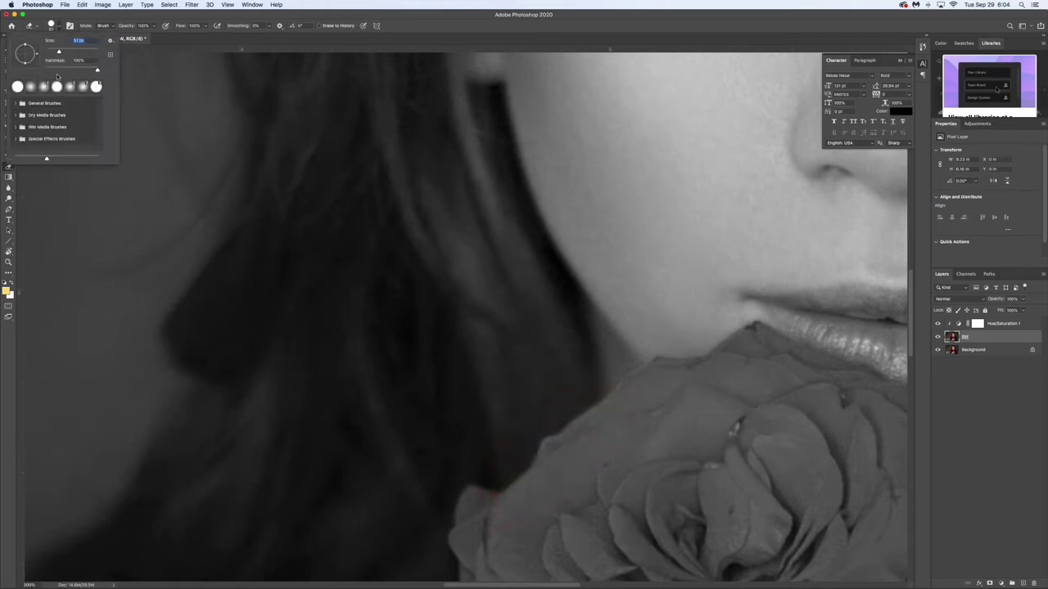
pyautogui.press('Tab')
pyautogui.hscroll(1, 62, 71)
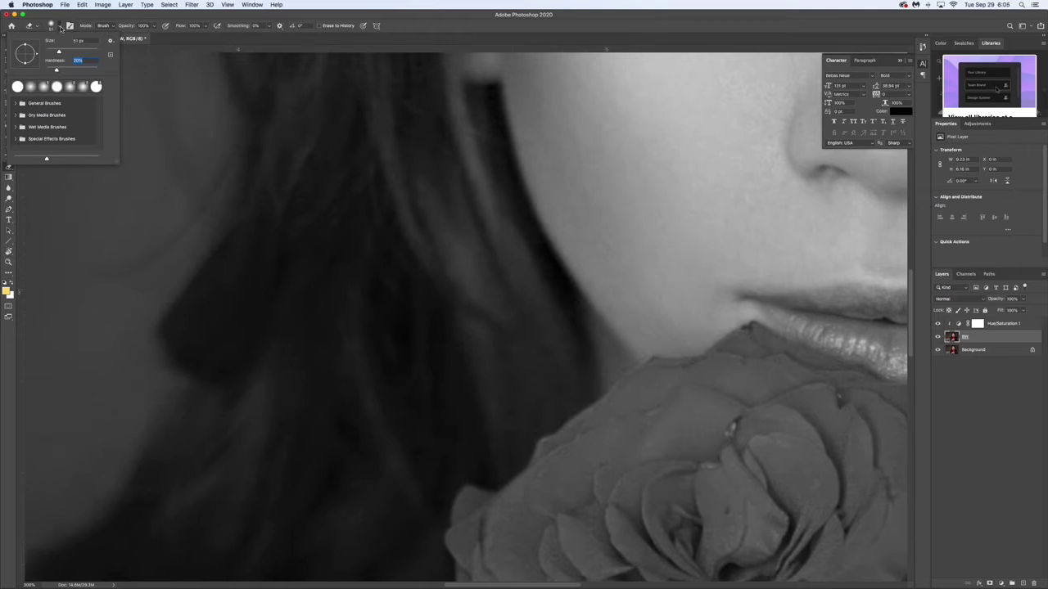
pyautogui.press('super+minus')
pyautogui.press('super+minus')
pyautogui.press('super+minus')
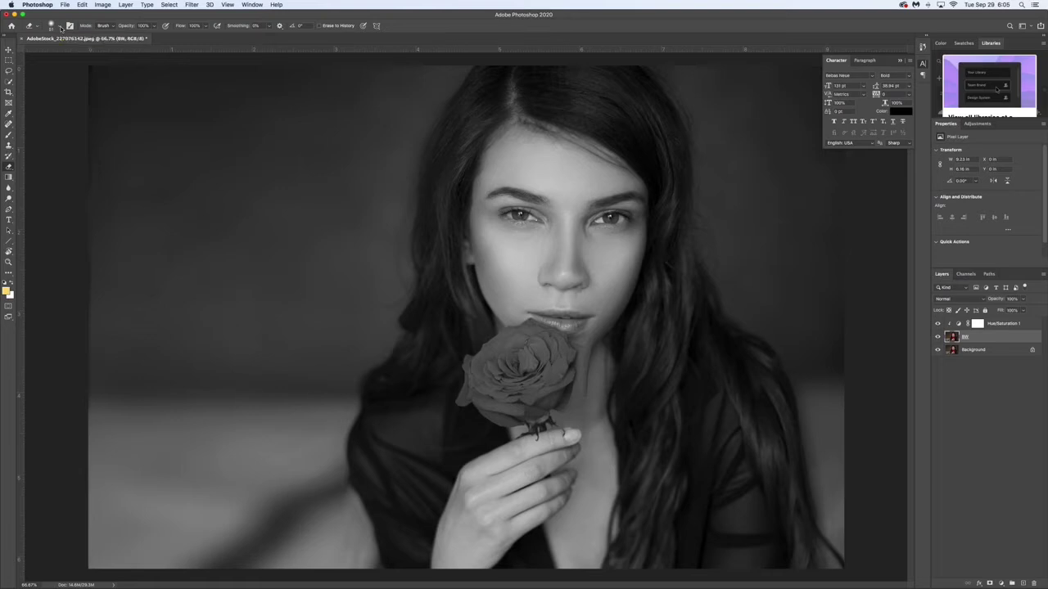
pyautogui.press('super+plus')
pyautogui.press('super+plus')
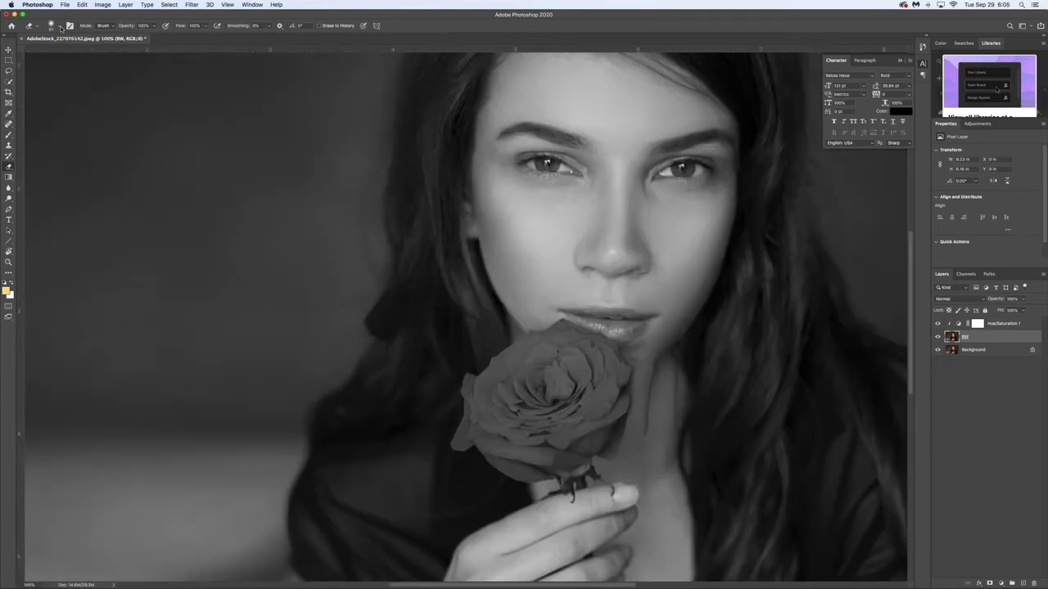
pyautogui.press('super+plus')
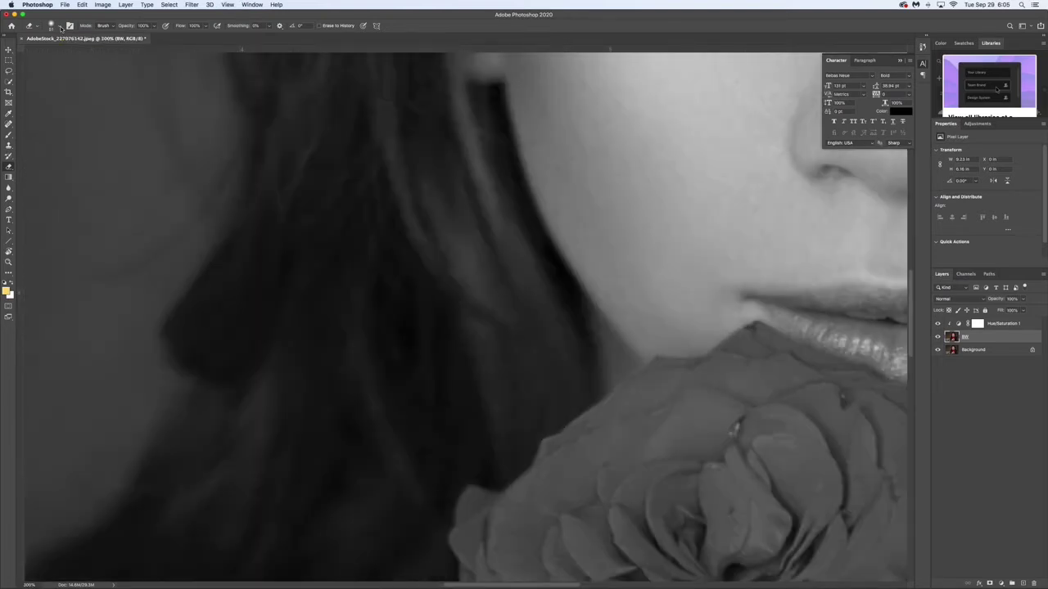
pyautogui.press('super+minus')
pyautogui.press('super+minus')
pyautogui.scroll(4, 192, 170)
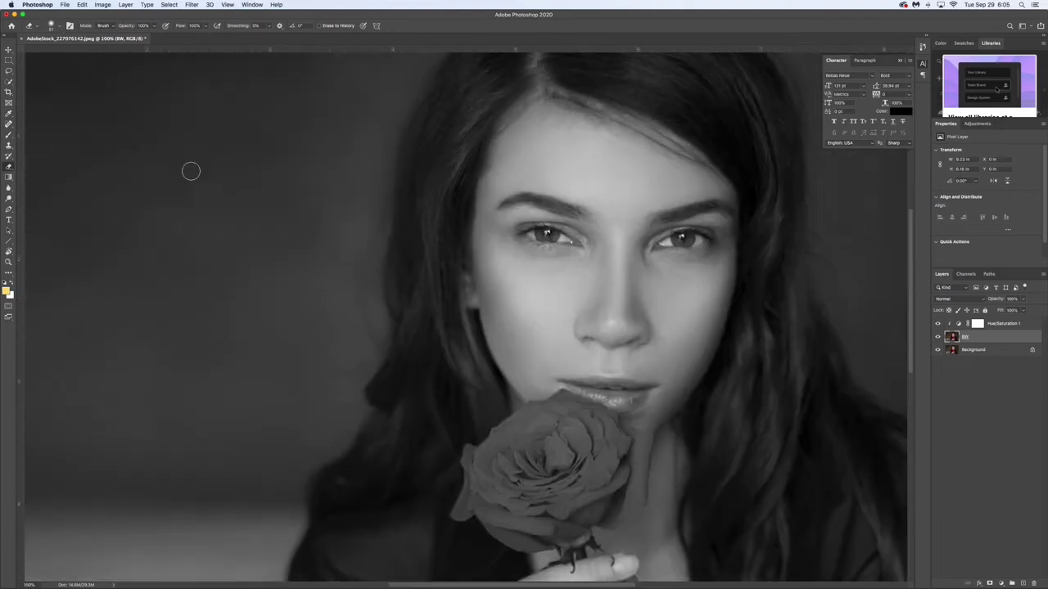
pyautogui.scroll(-5, 199, 164)
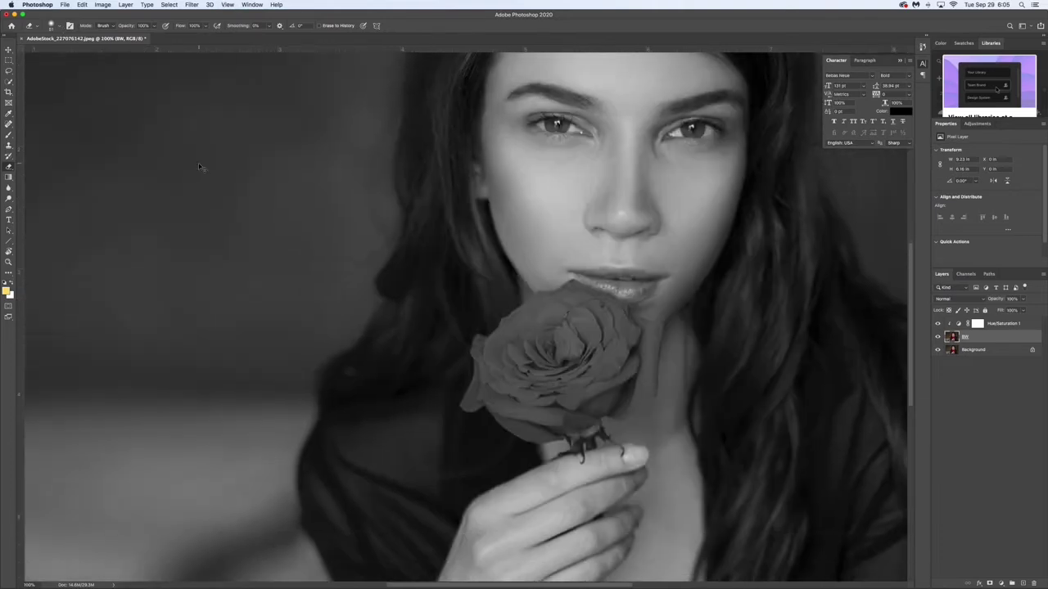
# Erase the BW layer over the rose's inner petals and along its right edge to reveal the red color beneath.
pyautogui.press('super+plus')
pyautogui.press('super+plus')
pyautogui.hscroll(6, 198, 163)
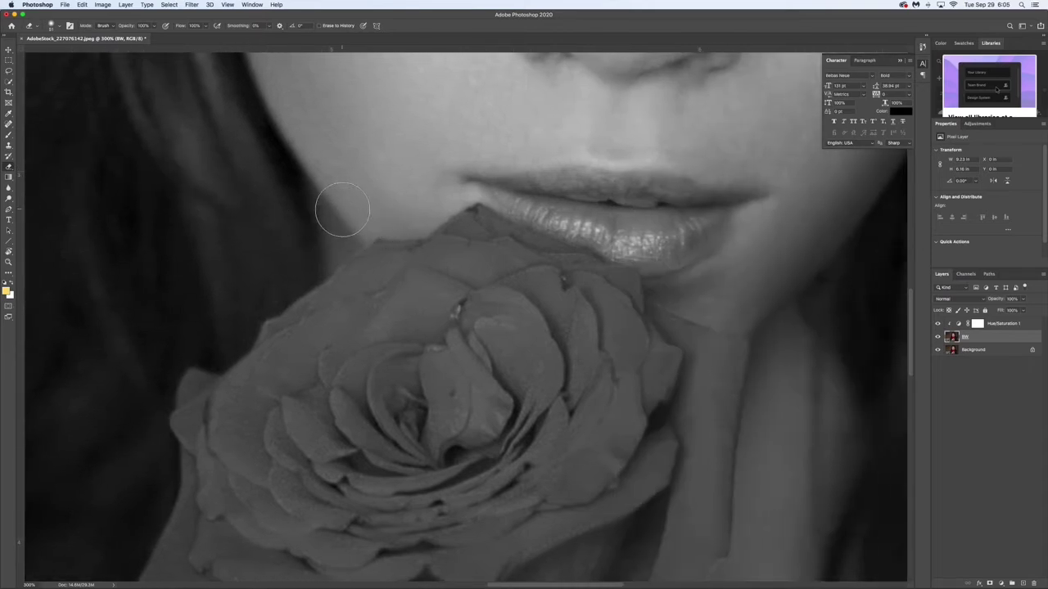
pyautogui.press('space')
pyautogui.moveTo(340, 214); pyautogui.dragTo(358, 120)
pyautogui.moveTo(406, 209); pyautogui.dragTo(427, 179)
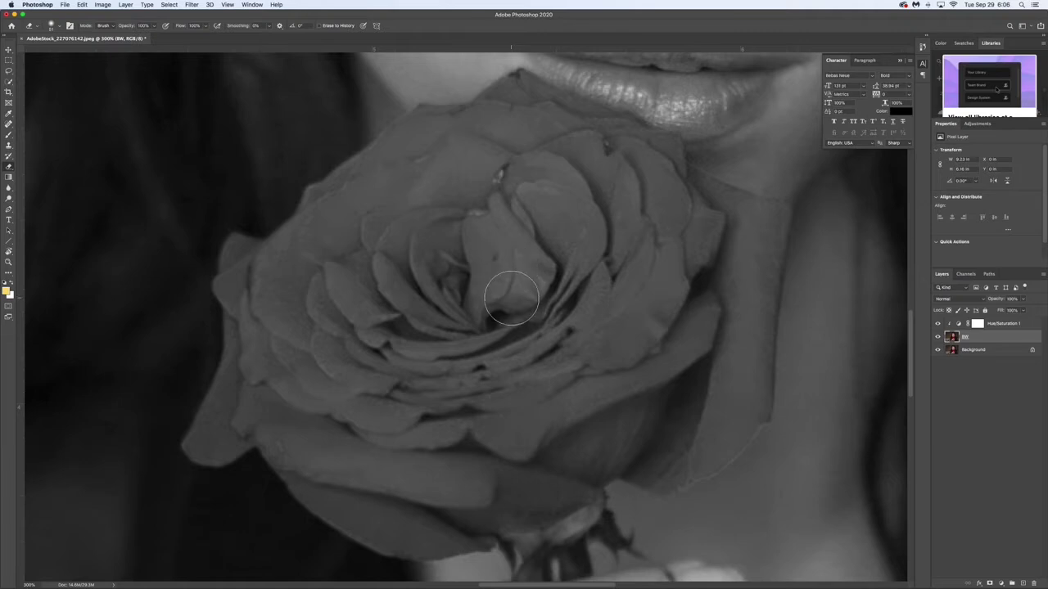
pyautogui.moveTo(524, 398)
pyautogui.mouseDown()
pyautogui.moveTo(564, 389)
pyautogui.moveTo(533, 409)
pyautogui.moveTo(564, 408)
pyautogui.moveTo(564, 458)
pyautogui.moveTo(580, 457)
pyautogui.moveTo(582, 433)
pyautogui.moveTo(509, 374)
pyautogui.moveTo(456, 371)
pyautogui.moveTo(514, 340)
pyautogui.moveTo(520, 286)
pyautogui.moveTo(490, 270)
pyautogui.moveTo(471, 314)
pyautogui.moveTo(440, 268)
pyautogui.moveTo(358, 316)
pyautogui.moveTo(370, 264)
pyautogui.moveTo(329, 264)
pyautogui.moveTo(294, 316)
pyautogui.moveTo(341, 410)
pyautogui.moveTo(416, 502)
pyautogui.mouseUp()
pyautogui.moveTo(490, 499)
pyautogui.mouseDown()
pyautogui.moveTo(437, 517)
pyautogui.moveTo(454, 474)
pyautogui.moveTo(352, 390)
pyautogui.moveTo(402, 442)
pyautogui.moveTo(492, 440)
pyautogui.moveTo(471, 461)
pyautogui.moveTo(487, 392)
pyautogui.moveTo(442, 390)
pyautogui.moveTo(371, 259)
pyautogui.moveTo(367, 282)
pyautogui.moveTo(334, 286)
pyautogui.moveTo(307, 351)
pyautogui.moveTo(312, 311)
pyautogui.moveTo(369, 263)
pyautogui.moveTo(424, 255)
pyautogui.moveTo(430, 217)
pyautogui.moveTo(415, 229)
pyautogui.moveTo(424, 196)
pyautogui.moveTo(394, 205)
pyautogui.moveTo(380, 195)
pyautogui.moveTo(535, 146)
pyautogui.moveTo(465, 145)
pyautogui.moveTo(463, 155)
pyautogui.moveTo(513, 204)
pyautogui.moveTo(581, 206)
pyautogui.moveTo(501, 317)
pyautogui.moveTo(459, 203)
pyautogui.moveTo(486, 260)
pyautogui.moveTo(617, 236)
pyautogui.moveTo(598, 250)
pyautogui.moveTo(631, 227)
pyautogui.moveTo(548, 180)
pyautogui.moveTo(611, 170)
pyautogui.moveTo(501, 114)
pyautogui.moveTo(587, 150)
pyautogui.moveTo(636, 216)
pyautogui.moveTo(627, 344)
pyautogui.moveTo(626, 321)
pyautogui.moveTo(555, 340)
pyautogui.moveTo(605, 274)
pyautogui.moveTo(576, 287)
pyautogui.moveTo(545, 378)
pyautogui.moveTo(580, 373)
pyautogui.moveTo(582, 407)
pyautogui.moveTo(606, 425)
pyautogui.moveTo(600, 462)
pyautogui.moveTo(635, 397)
pyautogui.moveTo(640, 460)
pyautogui.moveTo(681, 454)
pyautogui.moveTo(725, 406)
pyautogui.moveTo(752, 229)
pyautogui.moveTo(707, 211)
pyautogui.moveTo(645, 414)
pyautogui.moveTo(682, 313)
pyautogui.moveTo(668, 204)
pyautogui.moveTo(641, 169)
pyautogui.mouseUp()
pyautogui.moveTo(265, 318)
pyautogui.mouseDown()
pyautogui.moveTo(285, 271)
pyautogui.moveTo(261, 340)
pyautogui.moveTo(266, 376)
pyautogui.moveTo(302, 447)
pyautogui.moveTo(379, 505)
pyautogui.mouseUp()
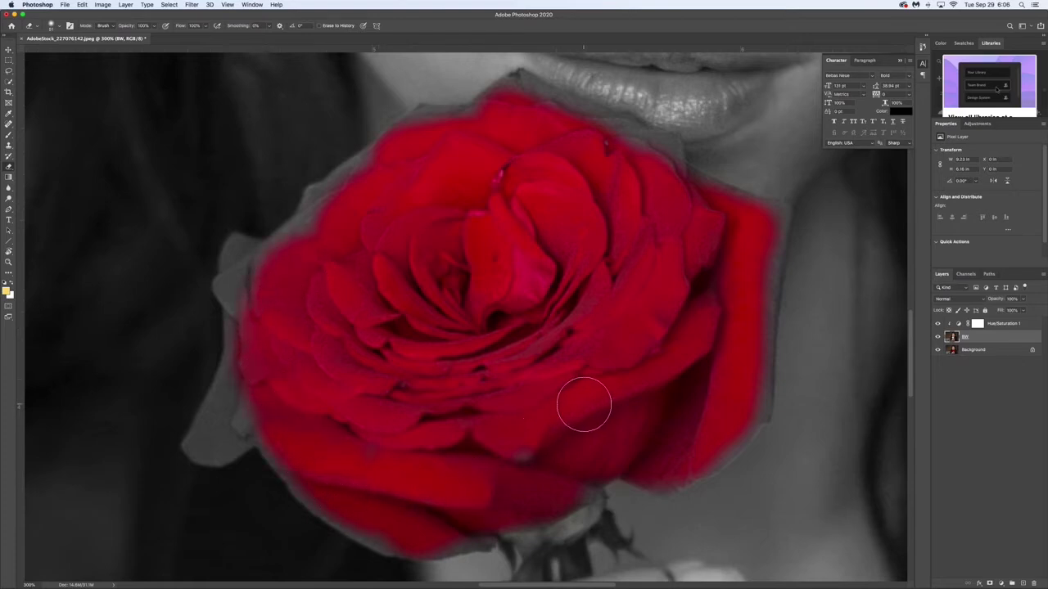
pyautogui.moveTo(696, 385); pyautogui.dragTo(702, 383)
pyautogui.moveTo(664, 465)
pyautogui.mouseDown()
pyautogui.moveTo(708, 445)
pyautogui.moveTo(746, 403)
pyautogui.moveTo(745, 263)
pyautogui.moveTo(758, 220)
pyautogui.moveTo(748, 310)
pyautogui.moveTo(748, 271)
pyautogui.moveTo(776, 225)
pyautogui.mouseUp()
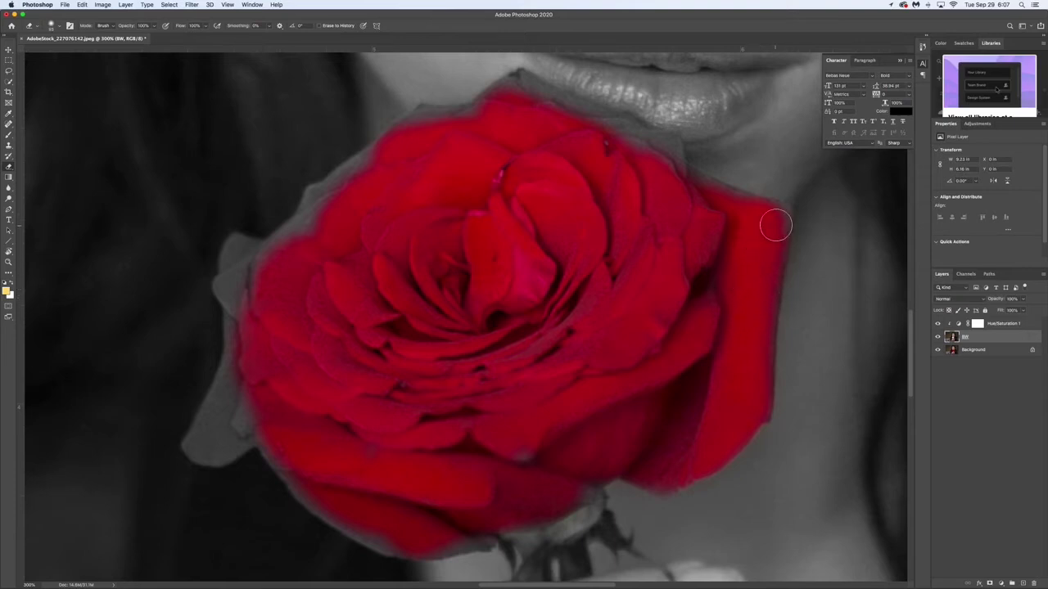
# Shrink the Eraser brush and erase the BW layer along the rose's upper-right edge up to the top petal's tip.
pyautogui.press('[')
pyautogui.press('[')
pyautogui.press('[')
pyautogui.press('[')
pyautogui.press('[')
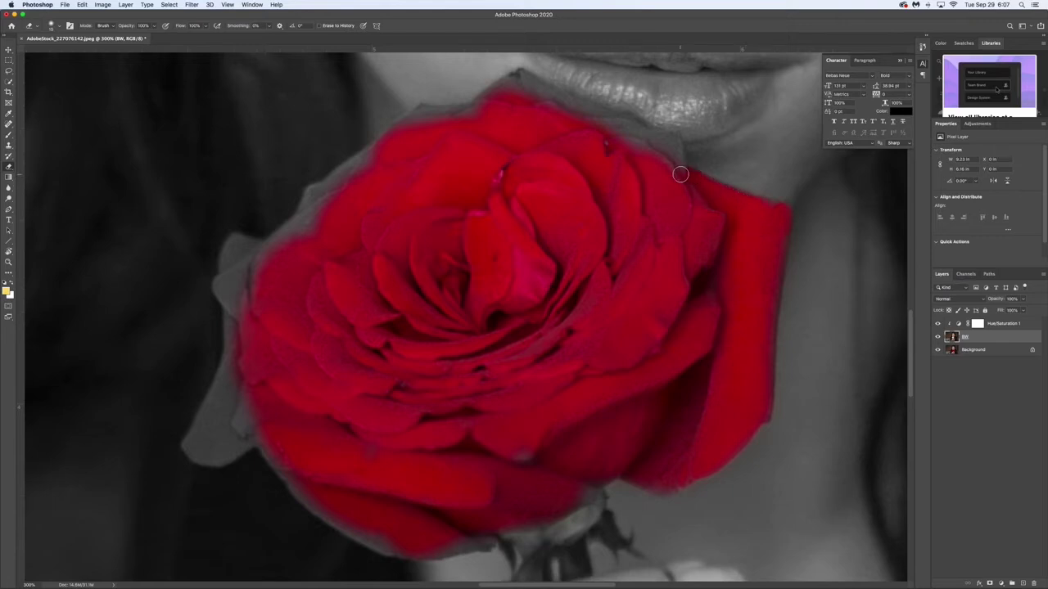
pyautogui.moveTo(680, 173)
pyautogui.mouseDown()
pyautogui.moveTo(671, 140)
pyautogui.moveTo(606, 123)
pyautogui.moveTo(651, 154)
pyautogui.mouseUp()
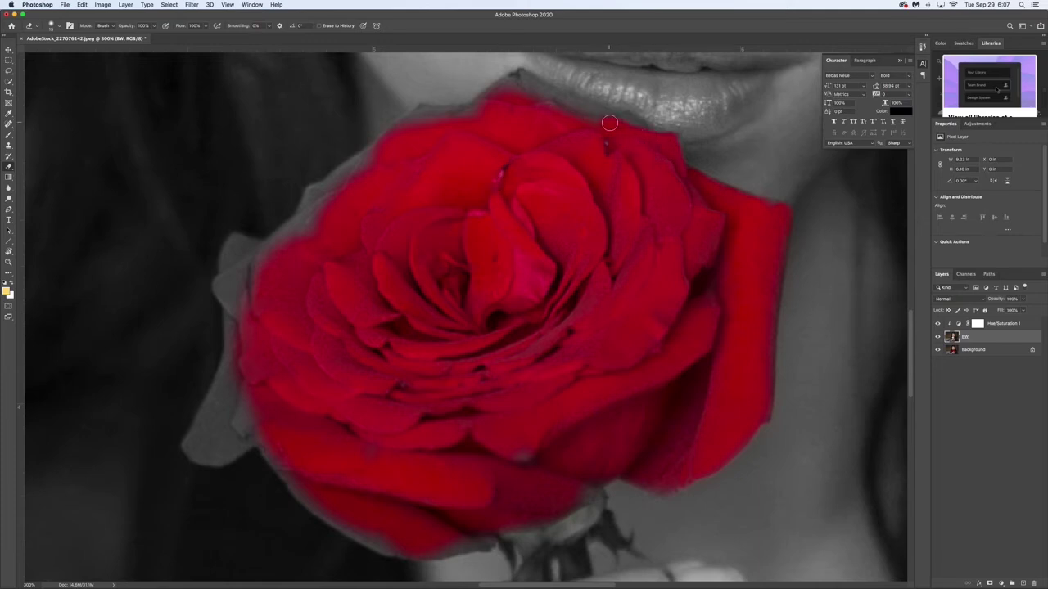
pyautogui.moveTo(636, 130)
pyautogui.mouseDown()
pyautogui.moveTo(520, 77)
pyautogui.moveTo(513, 95)
pyautogui.moveTo(496, 88)
pyautogui.moveTo(531, 87)
pyautogui.mouseUp()
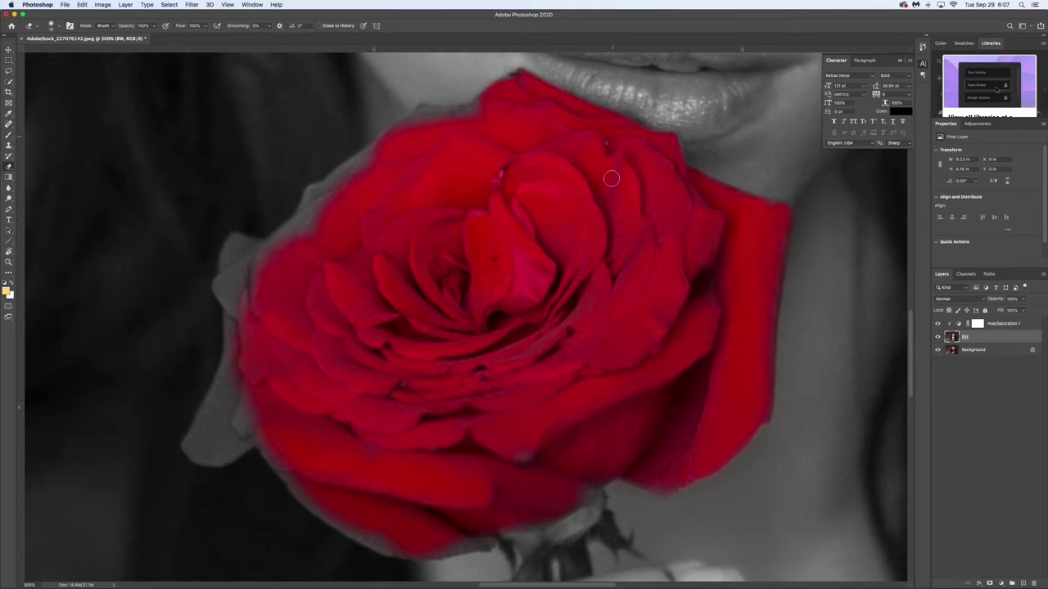
# Erase the BW layer along the rose's left and lower edges, and hide the Background layer to check for missed spots.
pyautogui.moveTo(464, 112)
pyautogui.mouseDown()
pyautogui.moveTo(420, 112)
pyautogui.moveTo(360, 168)
pyautogui.moveTo(320, 185)
pyautogui.moveTo(311, 194)
pyautogui.moveTo(341, 188)
pyautogui.moveTo(301, 214)
pyautogui.moveTo(335, 198)
pyautogui.mouseUp()
pyautogui.moveTo(290, 239)
pyautogui.mouseDown()
pyautogui.moveTo(244, 266)
pyautogui.moveTo(262, 254)
pyautogui.moveTo(235, 243)
pyautogui.moveTo(265, 247)
pyautogui.moveTo(234, 240)
pyautogui.moveTo(225, 271)
pyautogui.moveTo(244, 256)
pyautogui.moveTo(253, 278)
pyautogui.moveTo(287, 230)
pyautogui.moveTo(251, 280)
pyautogui.moveTo(249, 313)
pyautogui.moveTo(230, 284)
pyautogui.mouseUp()
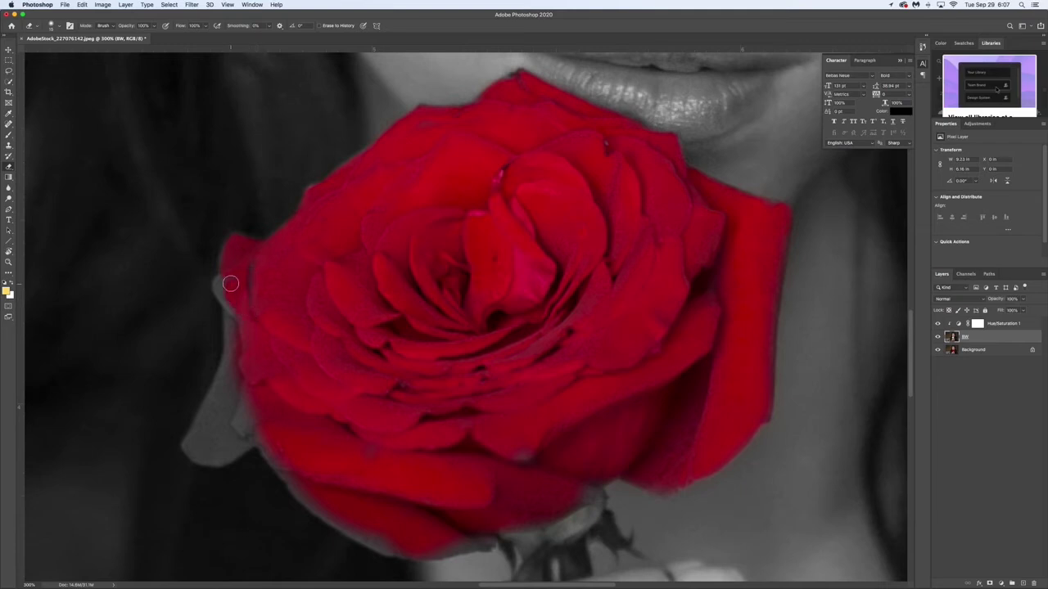
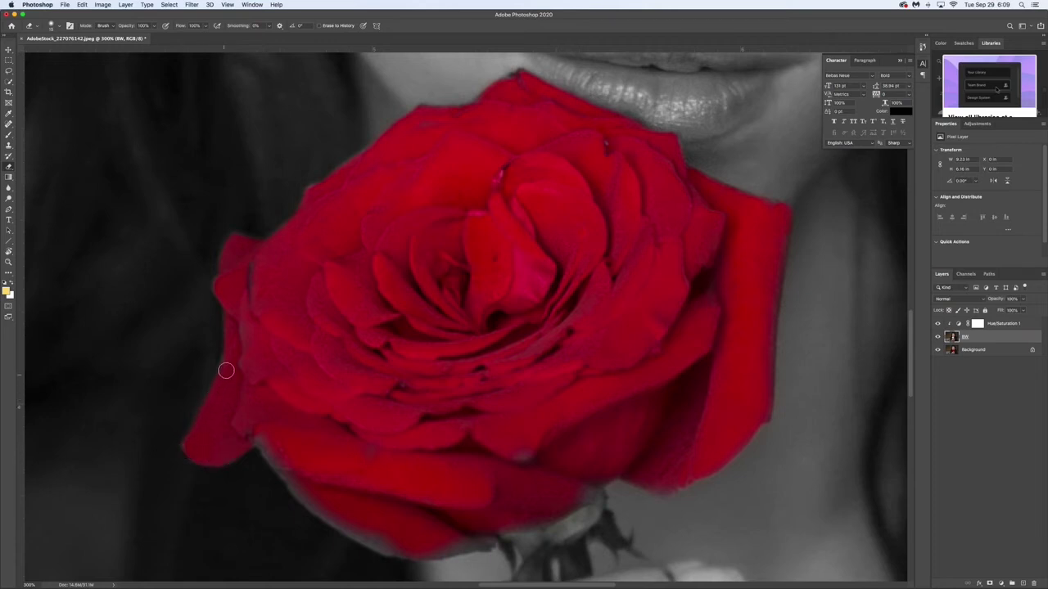
pyautogui.moveTo(255, 434)
pyautogui.mouseDown()
pyautogui.moveTo(355, 536)
pyautogui.moveTo(413, 552)
pyautogui.moveTo(487, 544)
pyautogui.mouseUp()
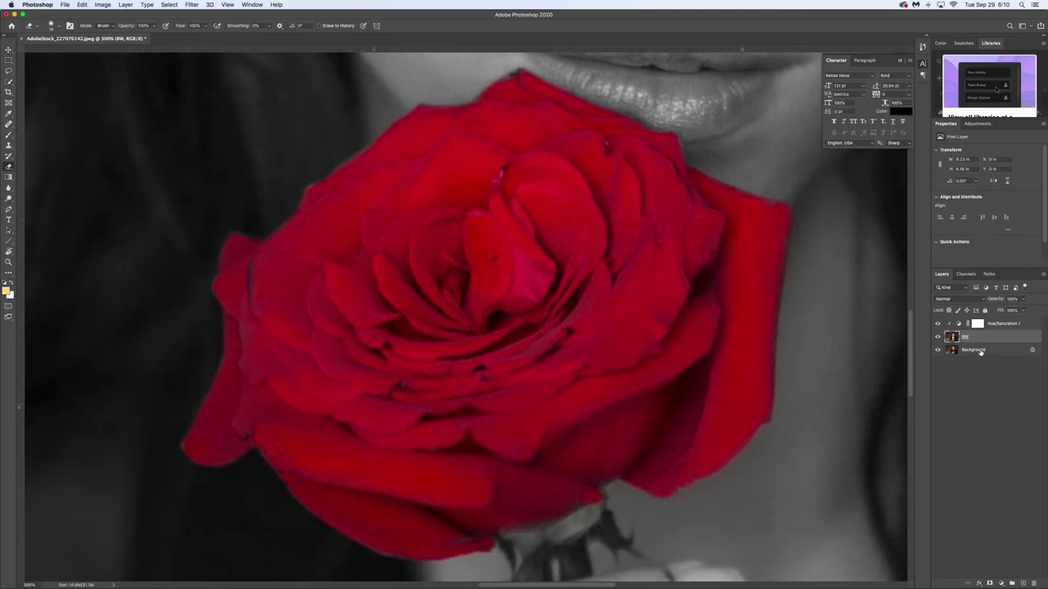
pyautogui.click(939, 350)
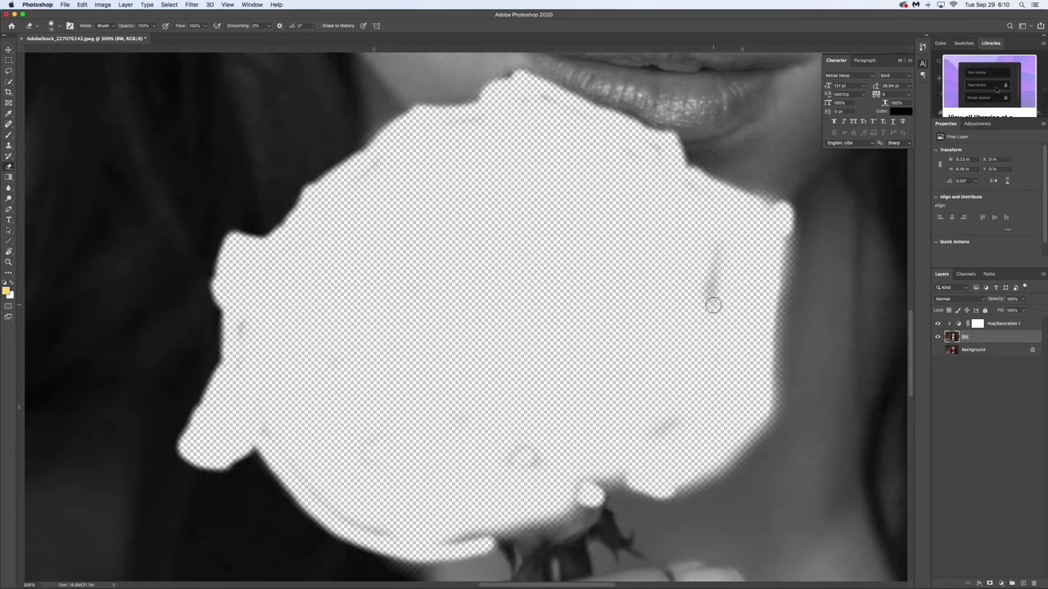
# Erase the remaining gray specks and faint streaks of the BW layer inside the rose cutout, and show the Background layer again.
pyautogui.moveTo(702, 308); pyautogui.dragTo(709, 250)
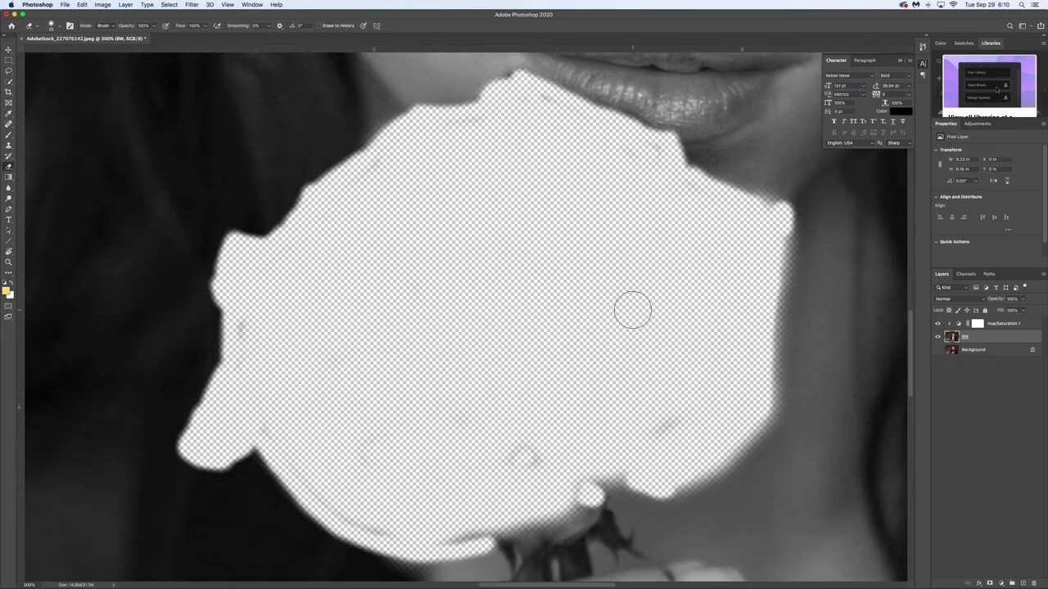
pyautogui.moveTo(664, 391)
pyautogui.mouseDown()
pyautogui.moveTo(670, 421)
pyautogui.moveTo(505, 480)
pyautogui.moveTo(508, 454)
pyautogui.moveTo(459, 443)
pyautogui.moveTo(439, 411)
pyautogui.moveTo(359, 462)
pyautogui.moveTo(359, 450)
pyautogui.moveTo(340, 466)
pyautogui.moveTo(396, 524)
pyautogui.moveTo(363, 514)
pyautogui.moveTo(318, 464)
pyautogui.moveTo(325, 485)
pyautogui.moveTo(451, 529)
pyautogui.mouseUp()
pyautogui.moveTo(271, 388)
pyautogui.mouseDown()
pyautogui.moveTo(380, 177)
pyautogui.moveTo(378, 188)
pyautogui.moveTo(427, 139)
pyautogui.moveTo(475, 136)
pyautogui.moveTo(499, 235)
pyautogui.moveTo(511, 233)
pyautogui.moveTo(545, 112)
pyautogui.moveTo(535, 109)
pyautogui.moveTo(659, 163)
pyautogui.moveTo(693, 214)
pyautogui.moveTo(737, 230)
pyautogui.moveTo(652, 292)
pyautogui.moveTo(500, 361)
pyautogui.moveTo(444, 364)
pyautogui.moveTo(236, 419)
pyautogui.moveTo(268, 423)
pyautogui.moveTo(332, 464)
pyautogui.moveTo(446, 460)
pyautogui.mouseUp()
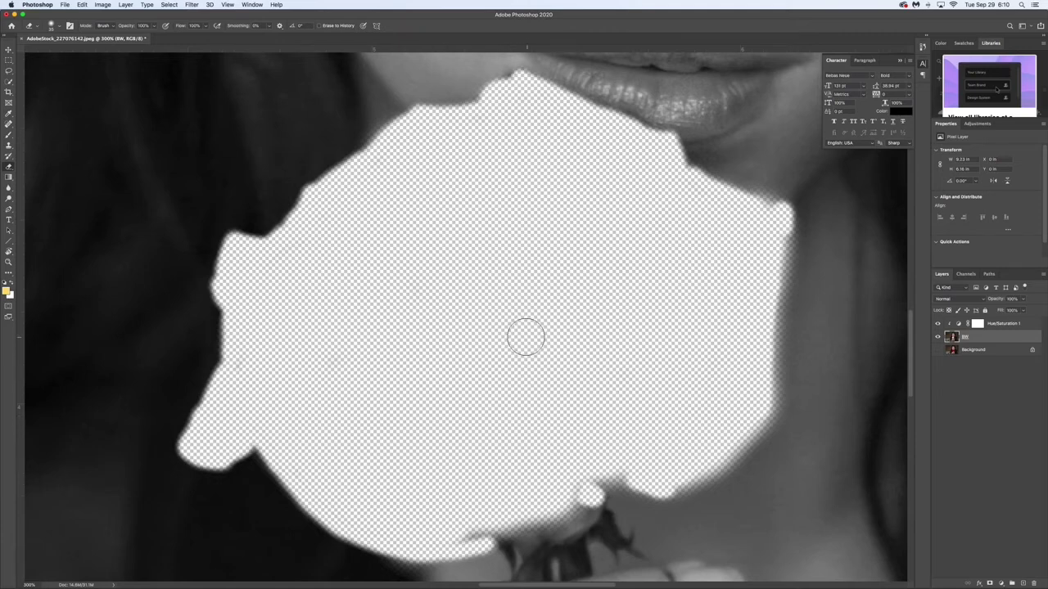
pyautogui.moveTo(440, 187)
pyautogui.mouseDown()
pyautogui.moveTo(439, 166)
pyautogui.moveTo(373, 177)
pyautogui.mouseUp()
pyautogui.click(938, 351)
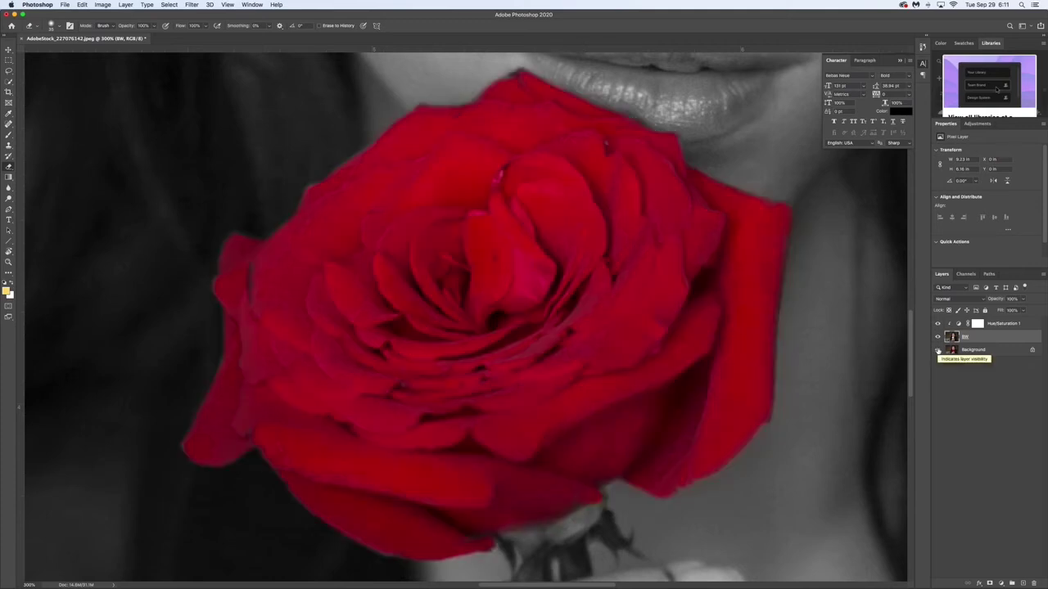
pyautogui.click(938, 350)
pyautogui.click(938, 350)
# Try moving the BW layer above the Hue/Saturation 1 adjustment, and undo the reorder.
pyautogui.press('super+bracketright')
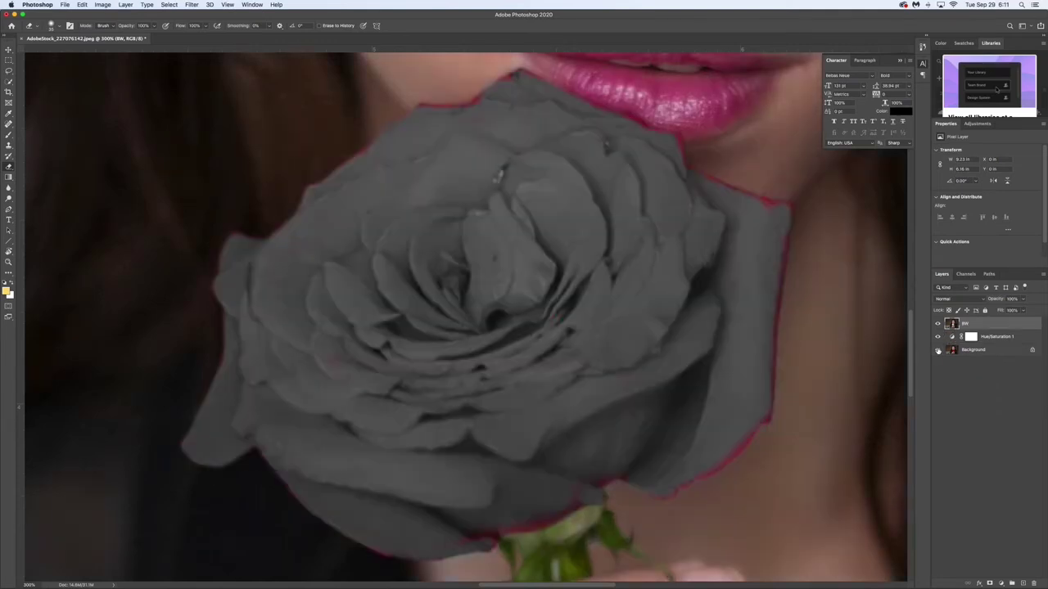
pyautogui.press('super+z')
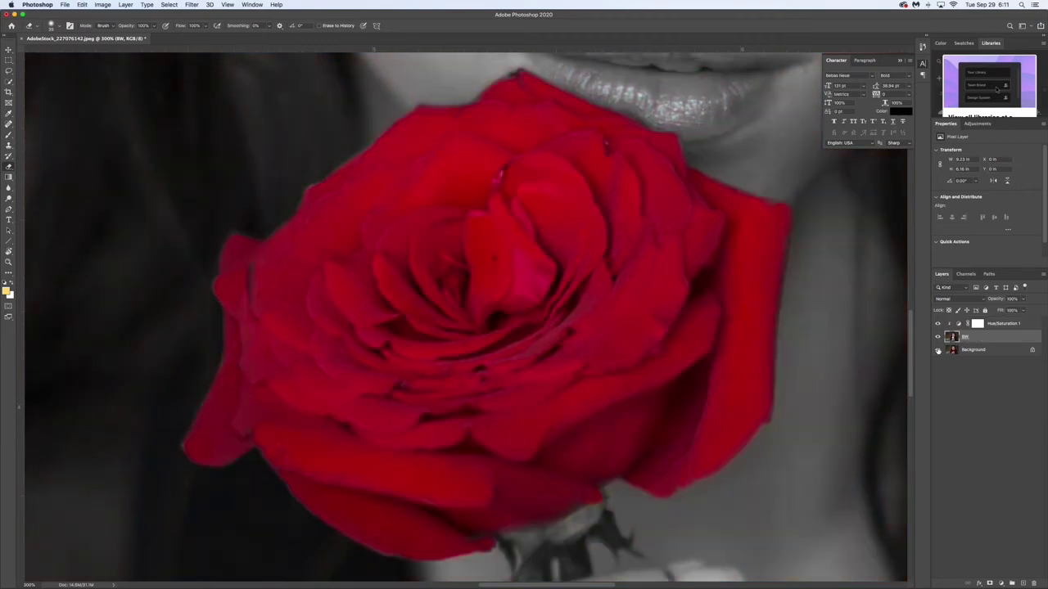
# View the whole portrait and examine the settings of the Hue/Saturation 1 adjustment layer.
pyautogui.press('super+minus')
pyautogui.press('super+minus')
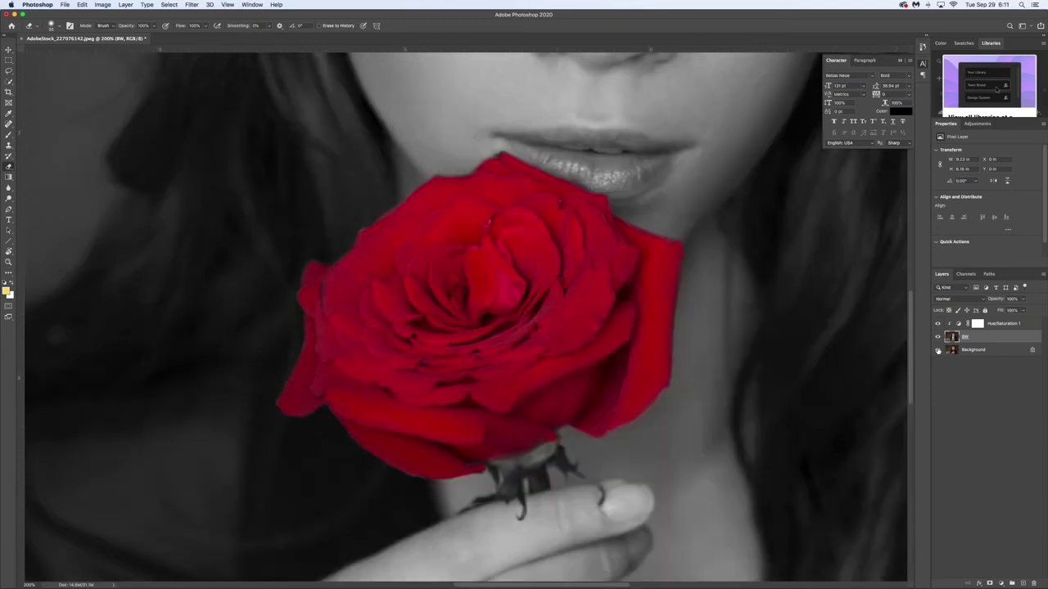
pyautogui.press('super+minus')
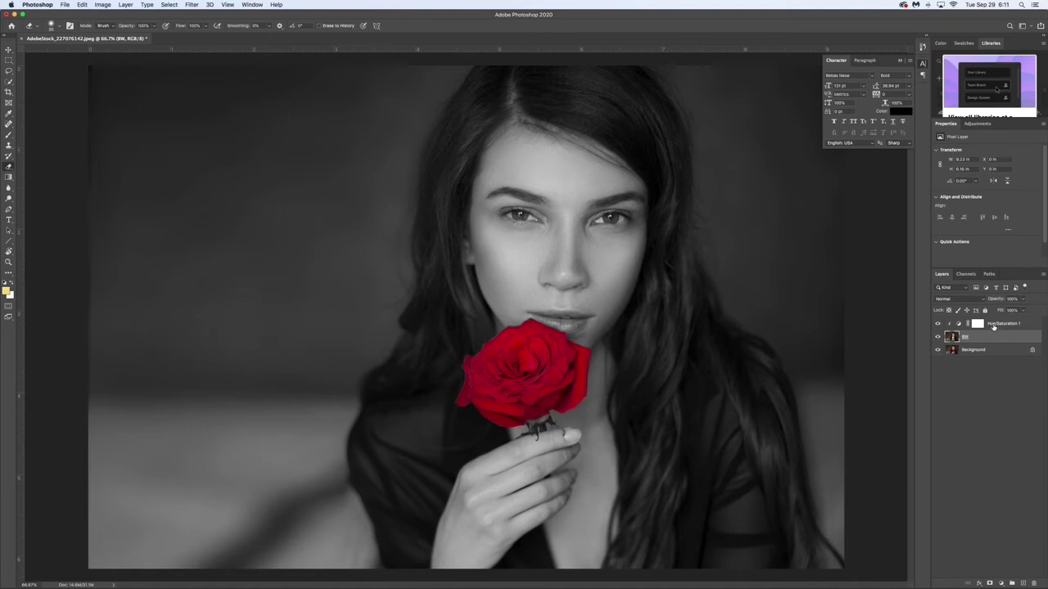
pyautogui.click(994, 326)
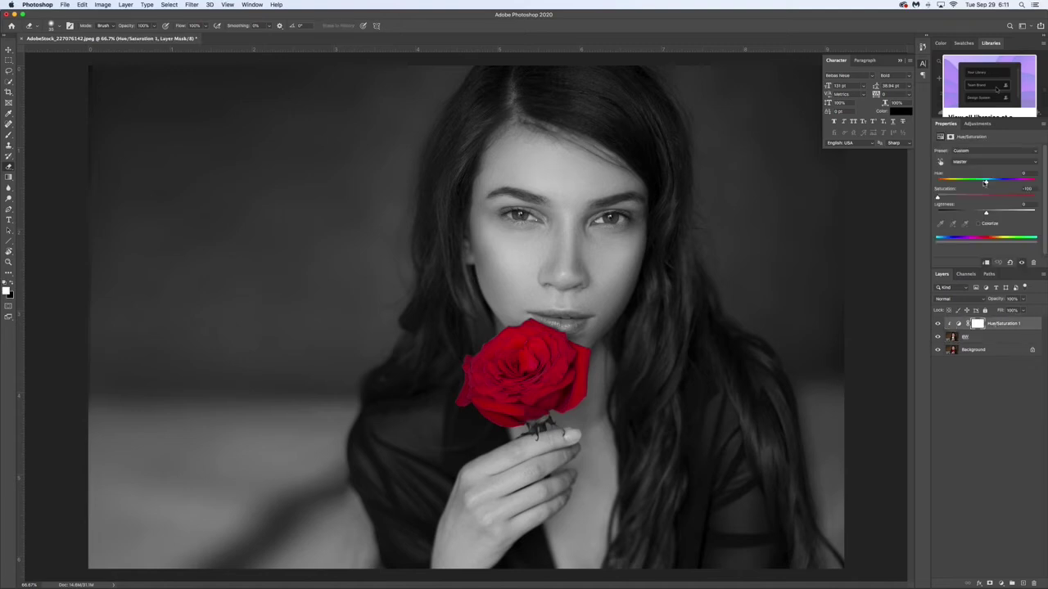
pyautogui.moveTo(988, 182)
pyautogui.mouseDown()
pyautogui.moveTo(1006, 186)
pyautogui.moveTo(952, 188)
pyautogui.moveTo(989, 185)
pyautogui.mouseUp()
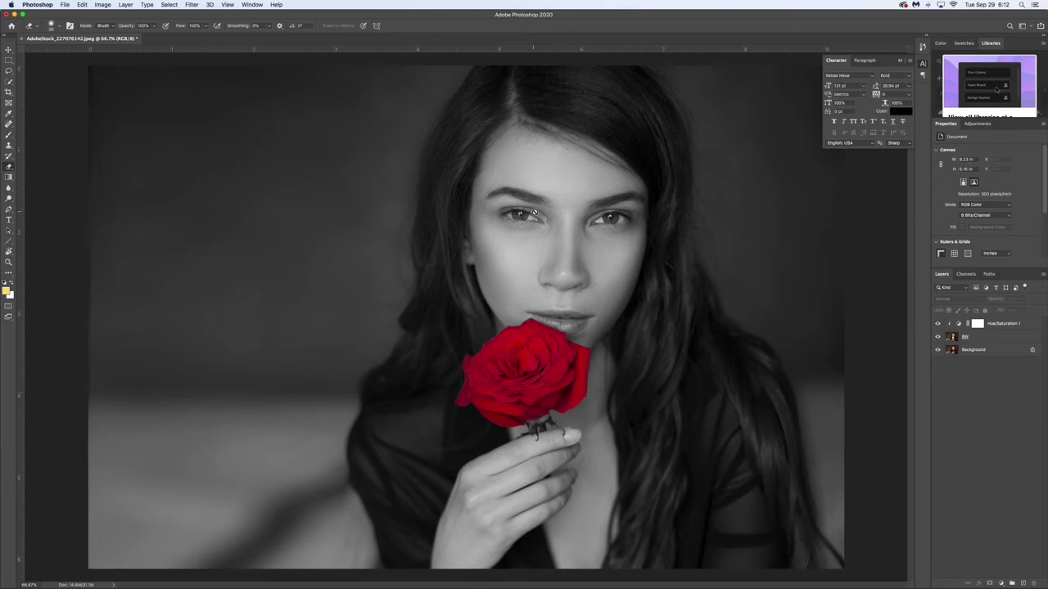
# Start saving the document under a new name to the Desktop, naming the file with the author's last name followed by "Rose".
pyautogui.click(65, 5)
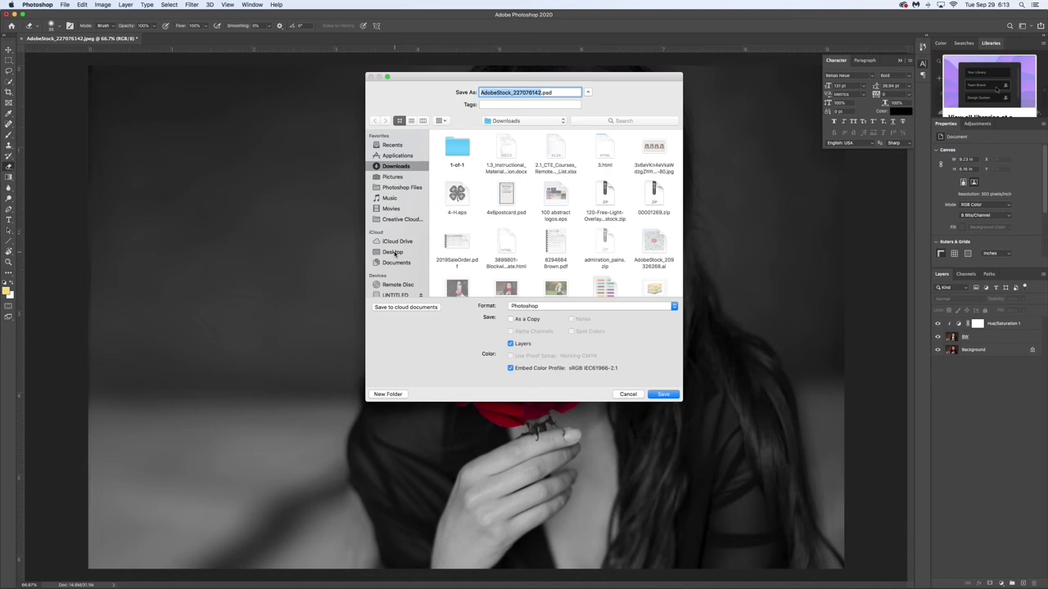
pyautogui.scroll(-2, 391, 266)
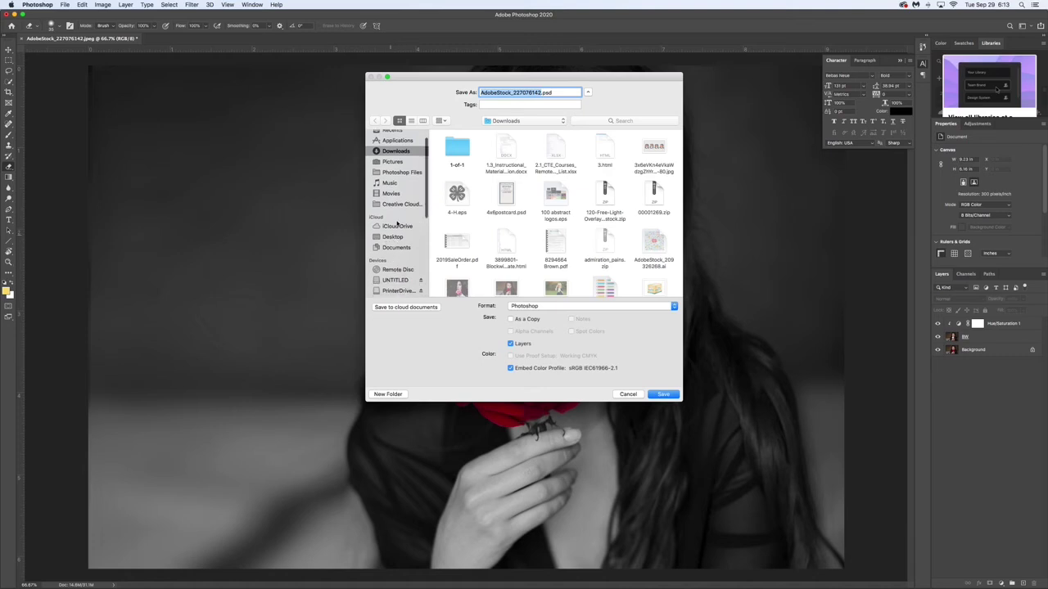
pyautogui.click(392, 236)
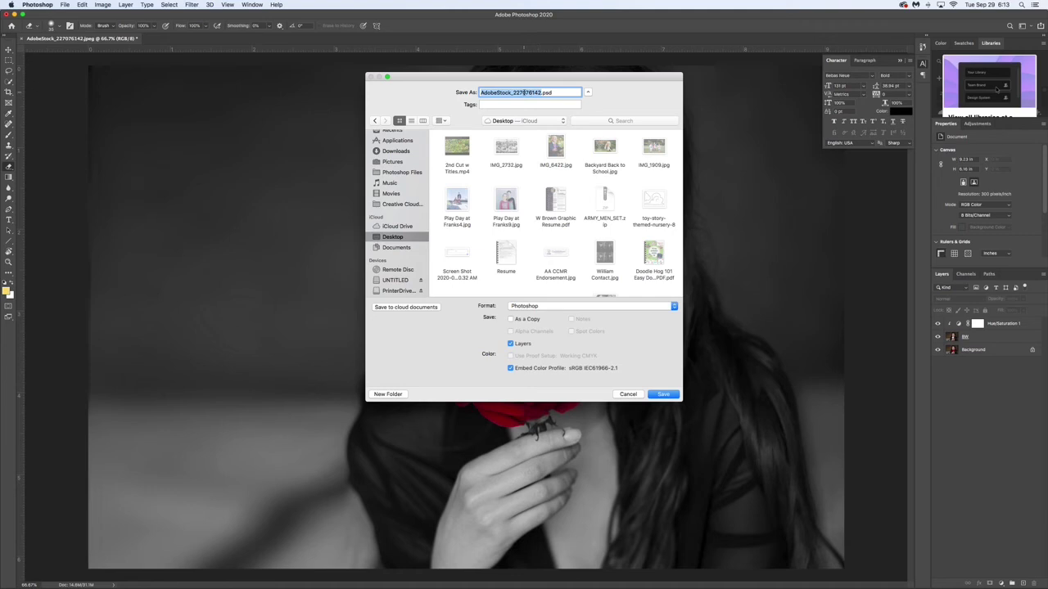
pyautogui.write('Brown')
pyautogui.write(' Rosa')
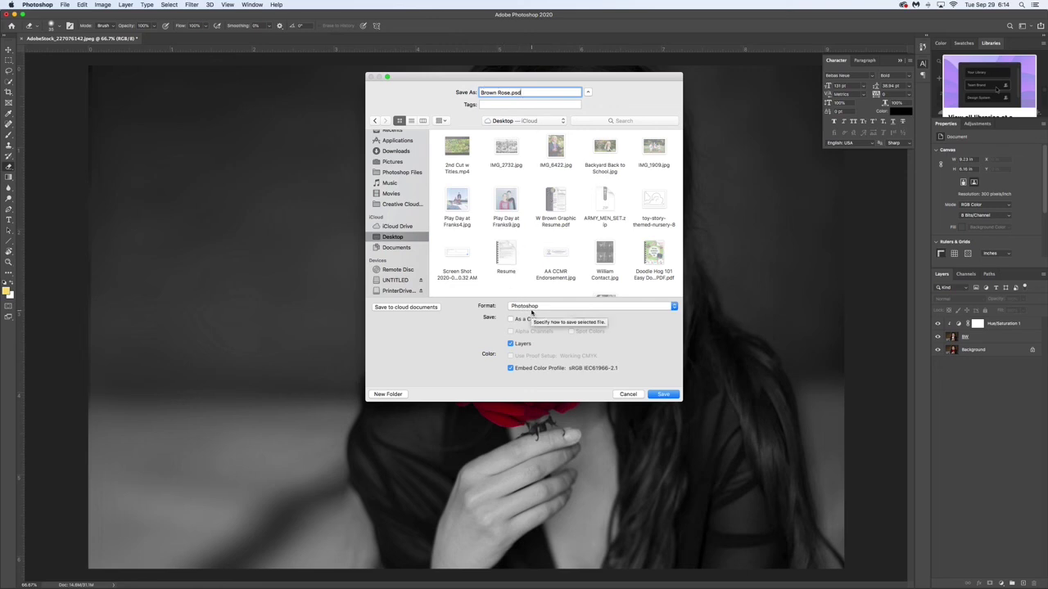
# Set the file format to JPEG and save the copy at Maximum quality 12 with the Baseline ("Standard") option.
pyautogui.click(532, 309)
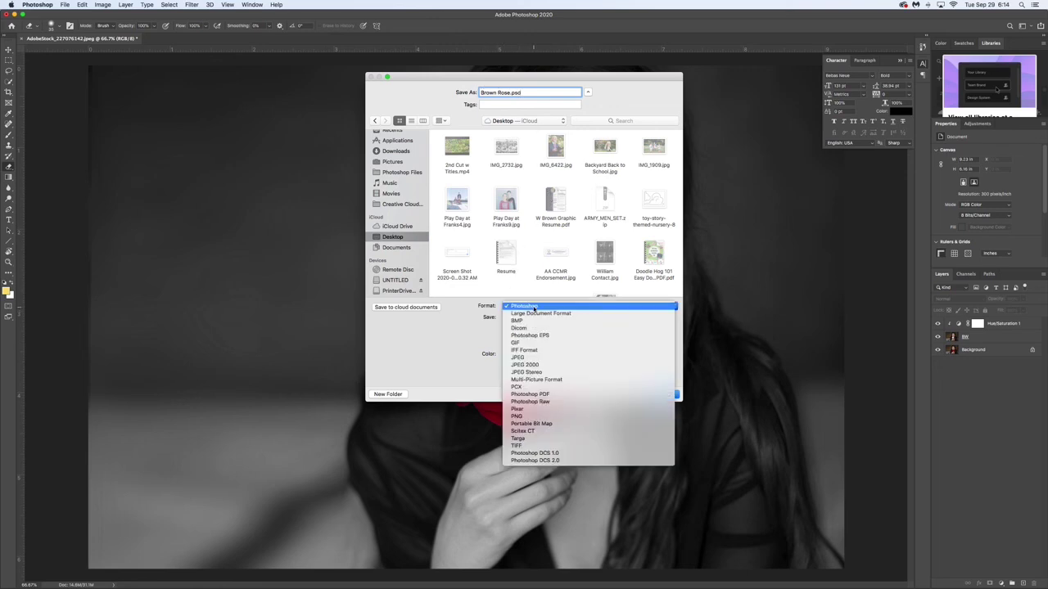
pyautogui.click(533, 357)
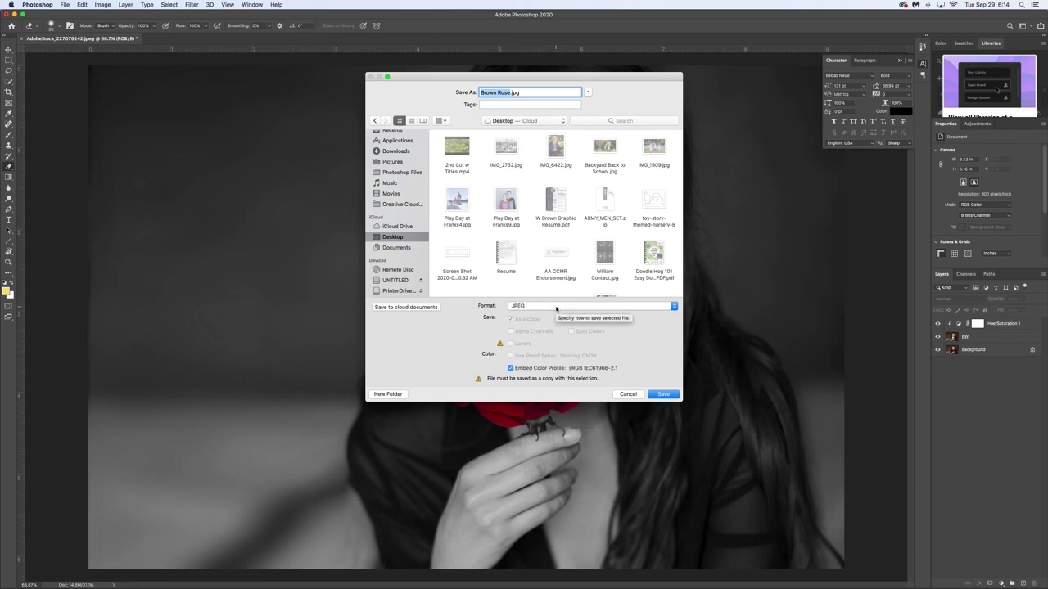
pyautogui.click(663, 394)
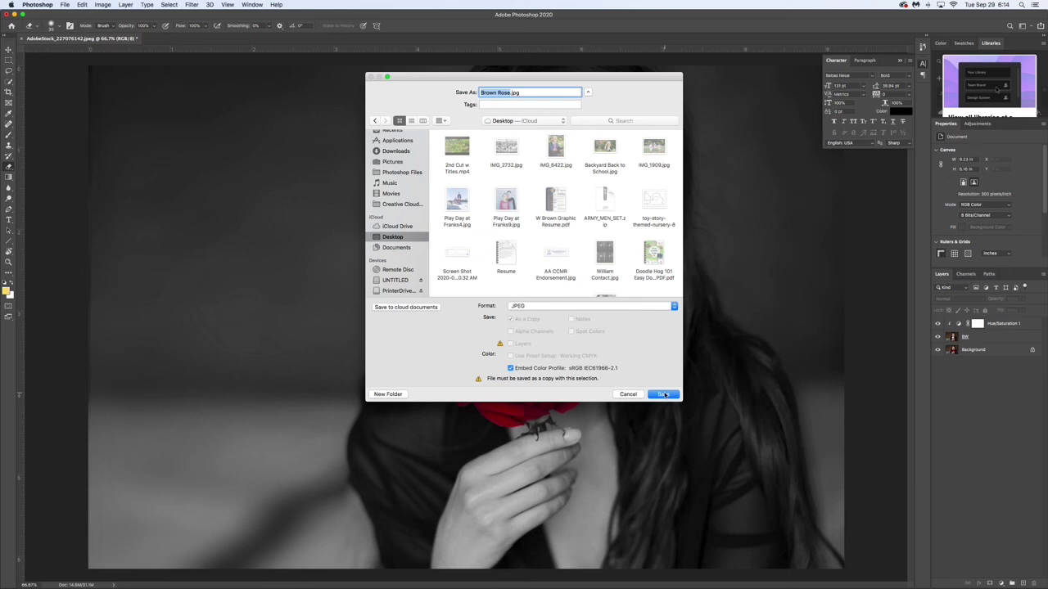
pyautogui.click(664, 394)
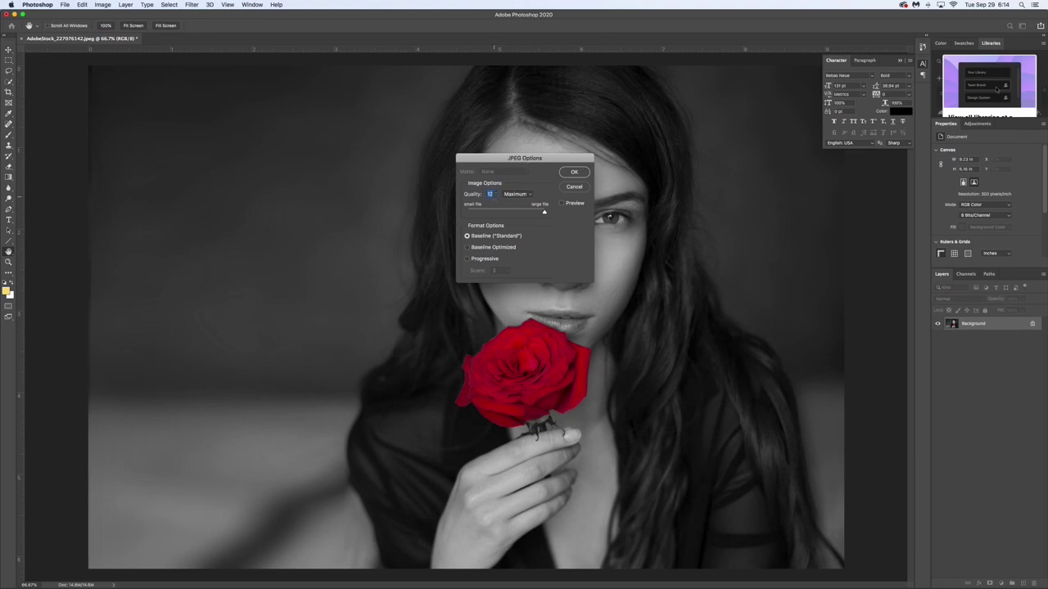
pyautogui.click(565, 172)
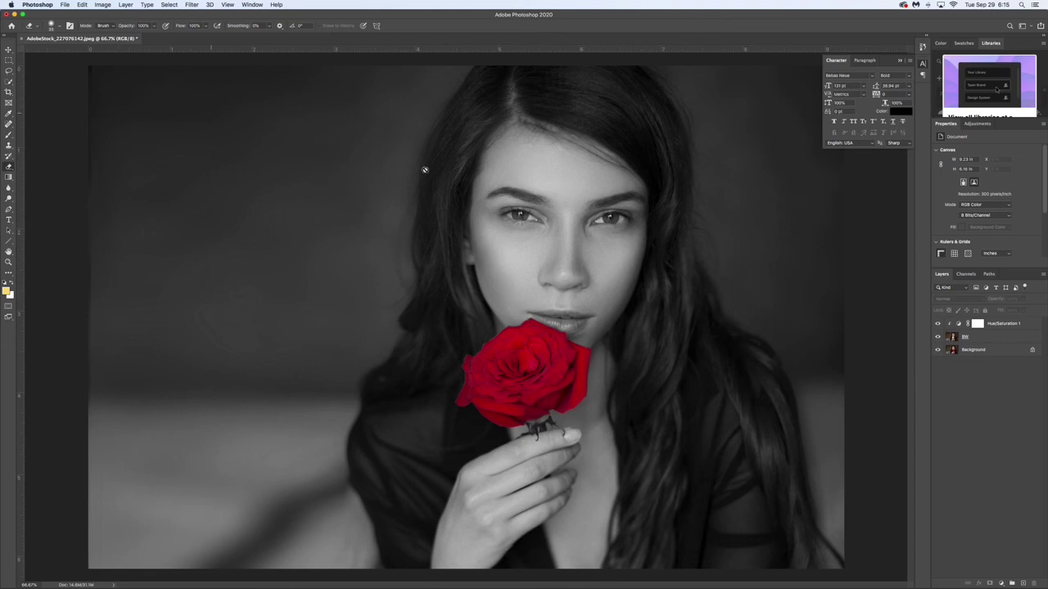
pyautogui.click(990, 338)
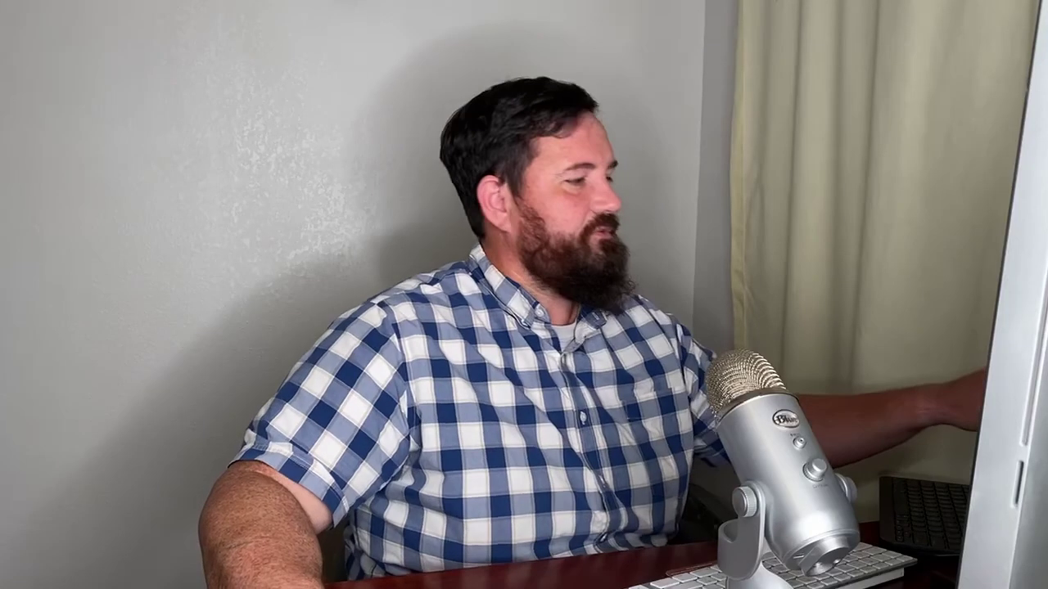